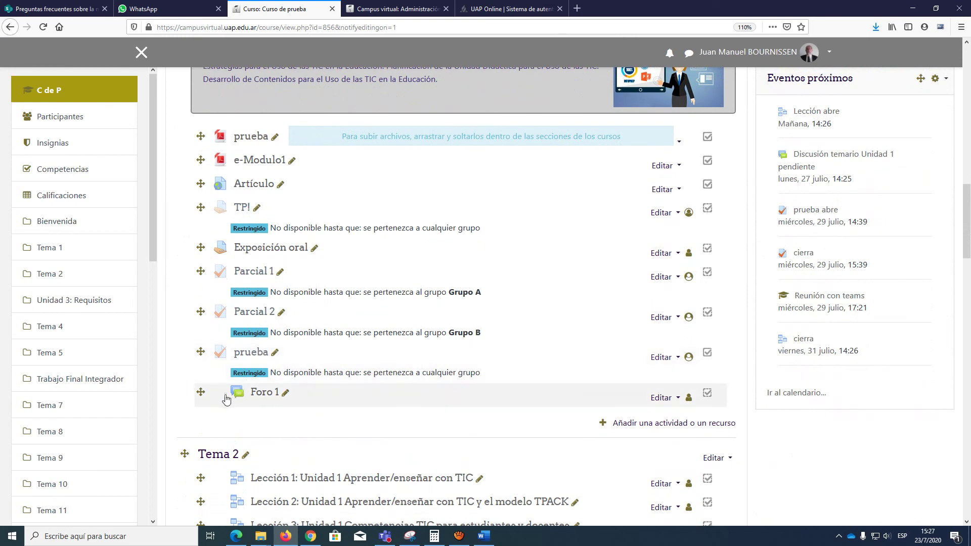
# - Add an Etiqueta resource to Tema 1 with the text "Materiales de lectura"
pyautogui.scroll(4, 335, 310)
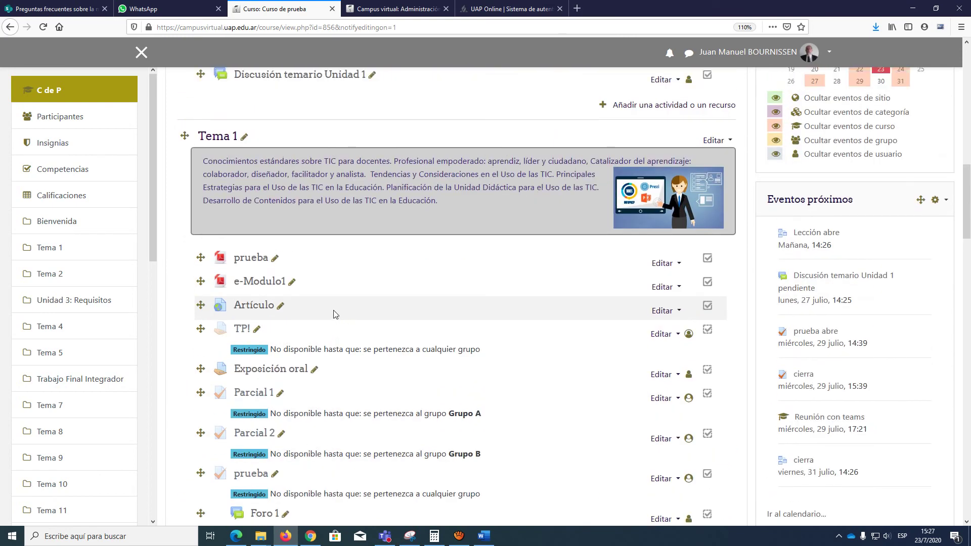
pyautogui.scroll(-3, 333, 314)
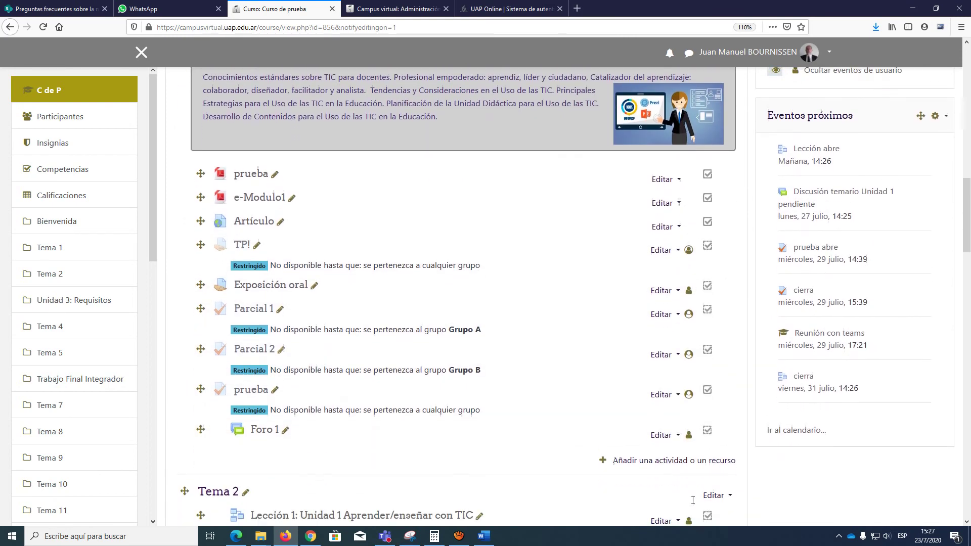
pyautogui.scroll(-1, 693, 500)
pyautogui.click(647, 423)
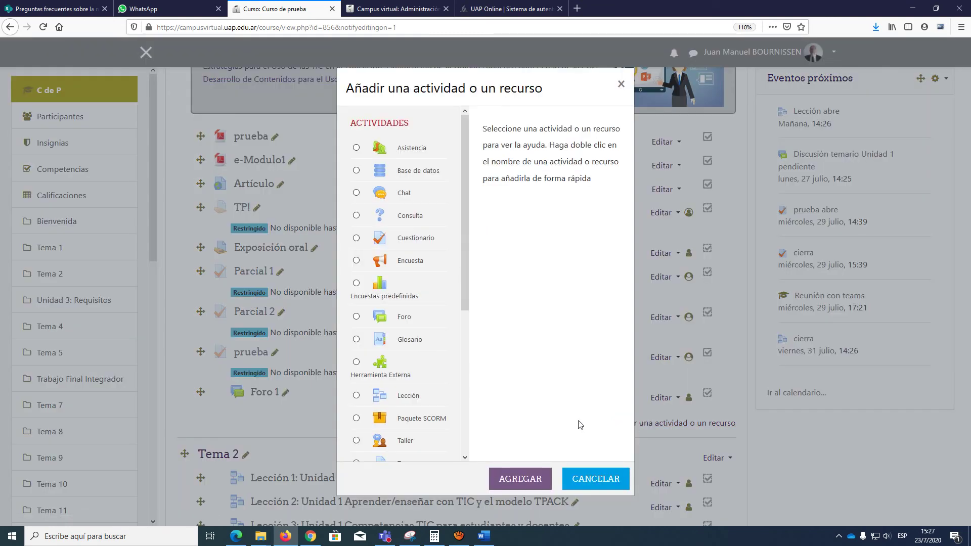
pyautogui.scroll(-5, 454, 372)
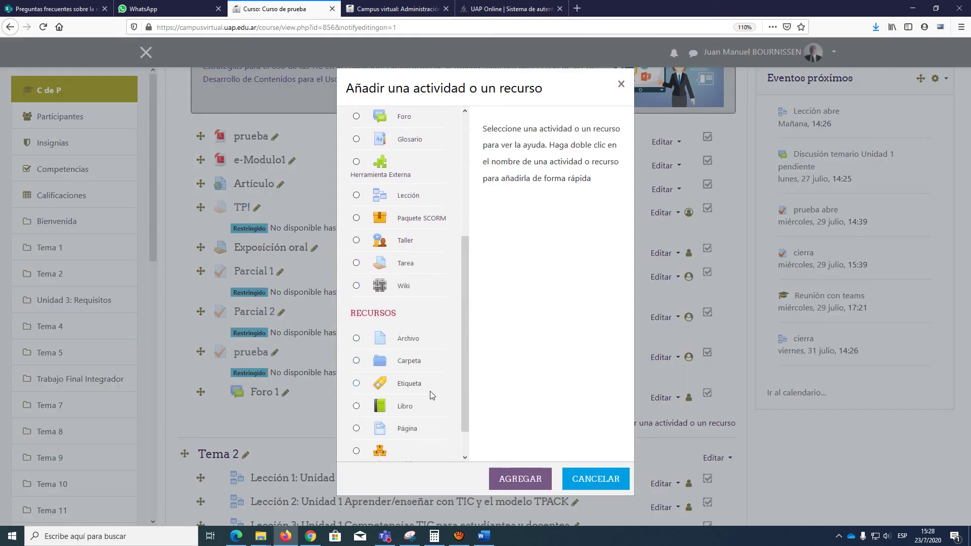
pyautogui.click(401, 384)
pyautogui.click(521, 480)
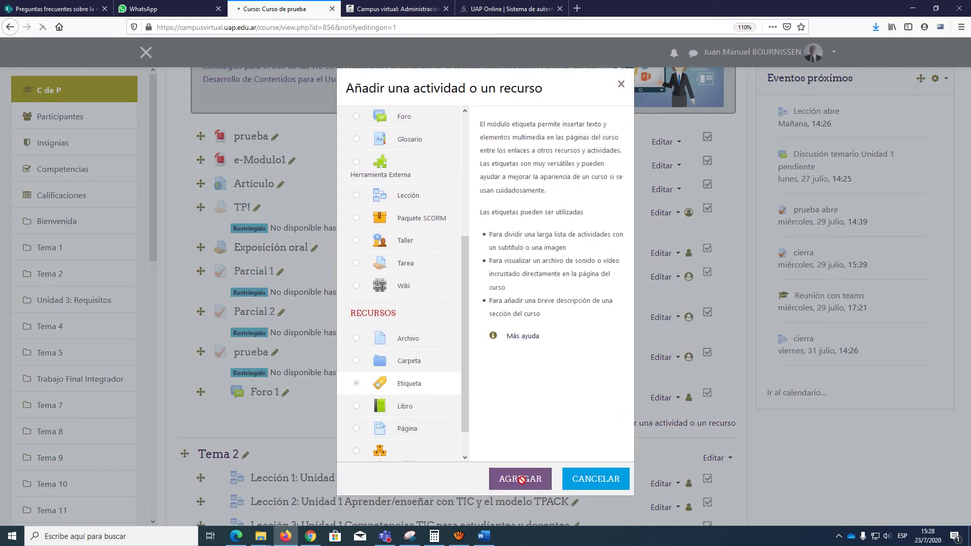
pyautogui.click(401, 387)
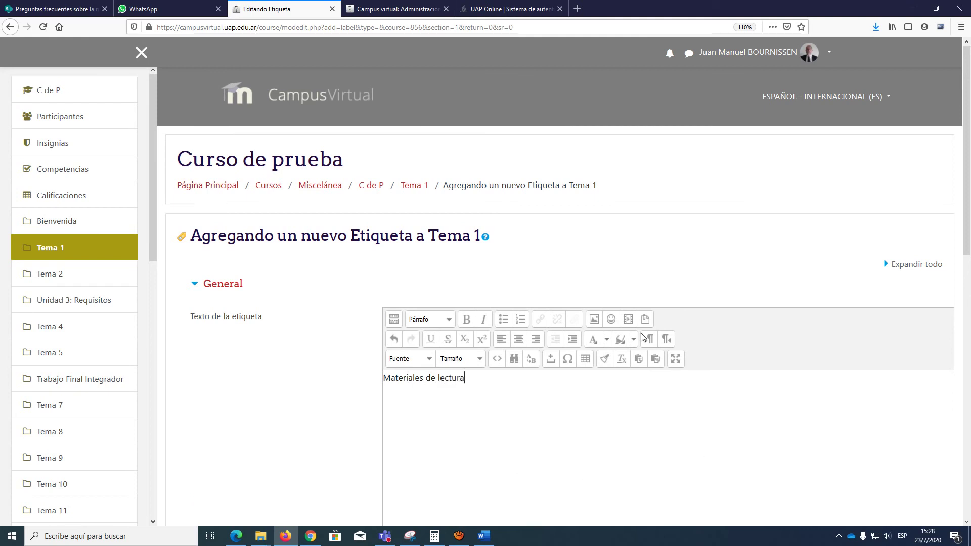
# - Upload child-reading-book_icon-icons.com_4924 from the Iconos folder as an image for the label text
pyautogui.click(594, 322)
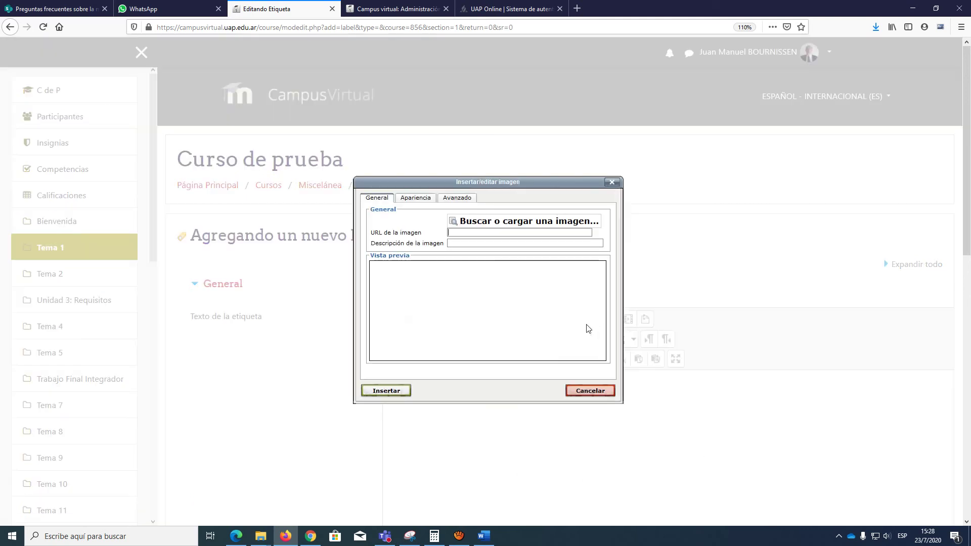
pyautogui.click(486, 222)
pyautogui.click(408, 252)
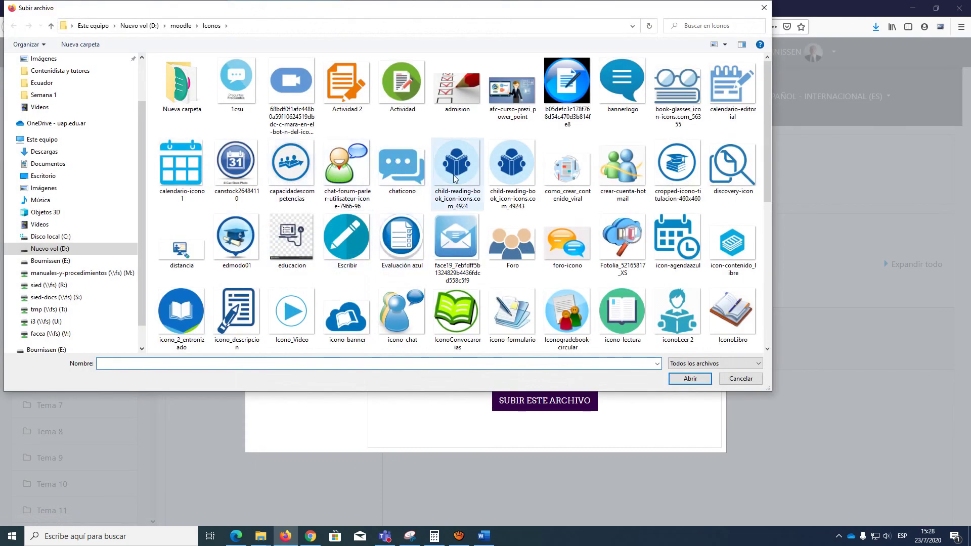
pyautogui.click(455, 172)
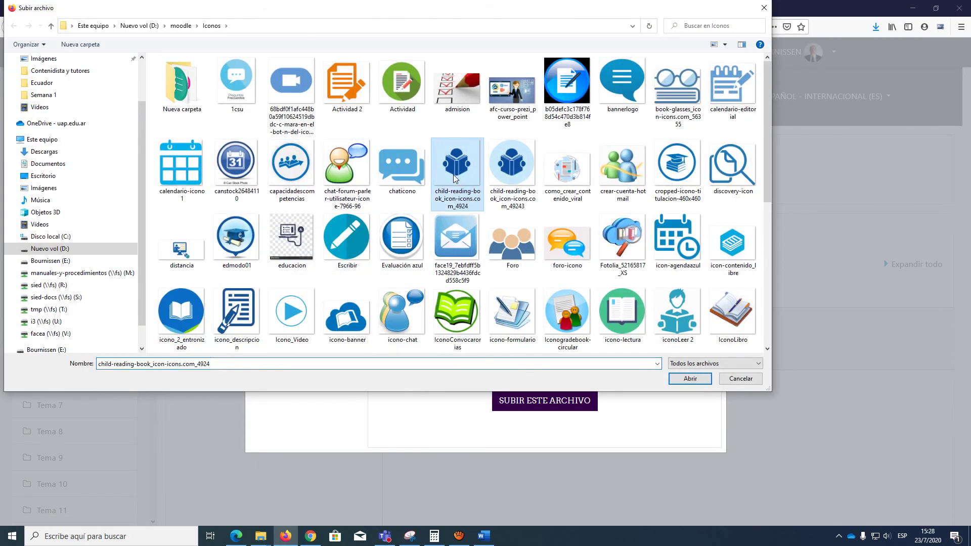
pyautogui.click(694, 380)
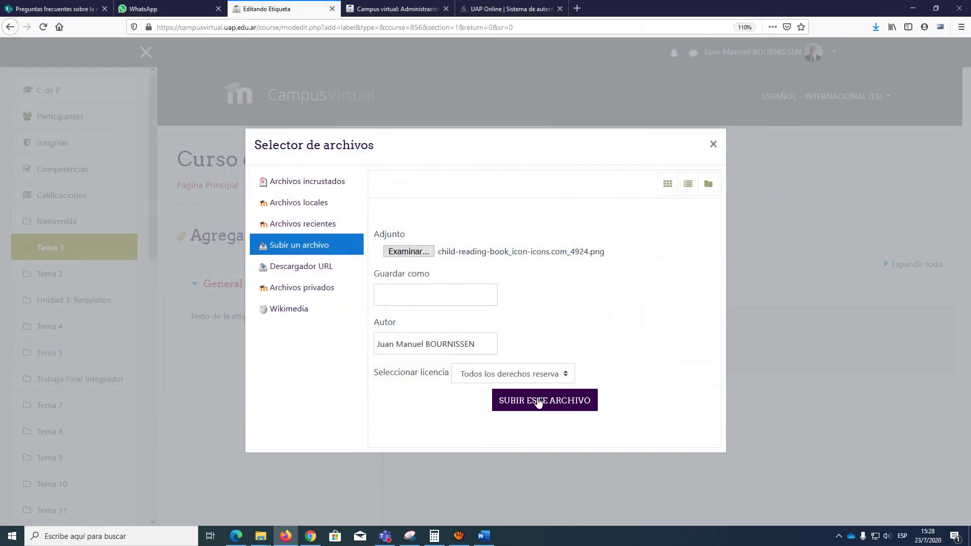
pyautogui.click(539, 401)
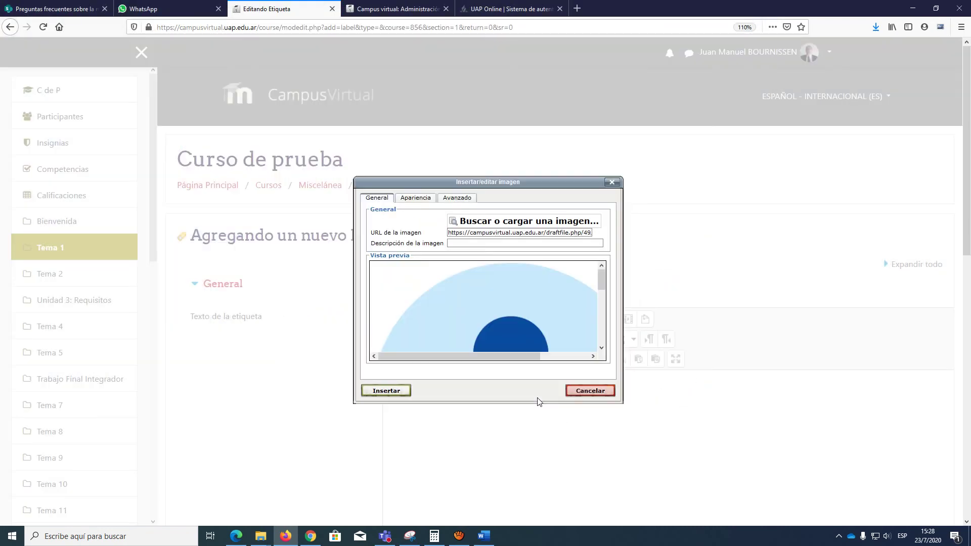
# - Insert the icon at 50 × 50 px with Izquierda alignment and no description, and save the label back to the course
pyautogui.click(419, 199)
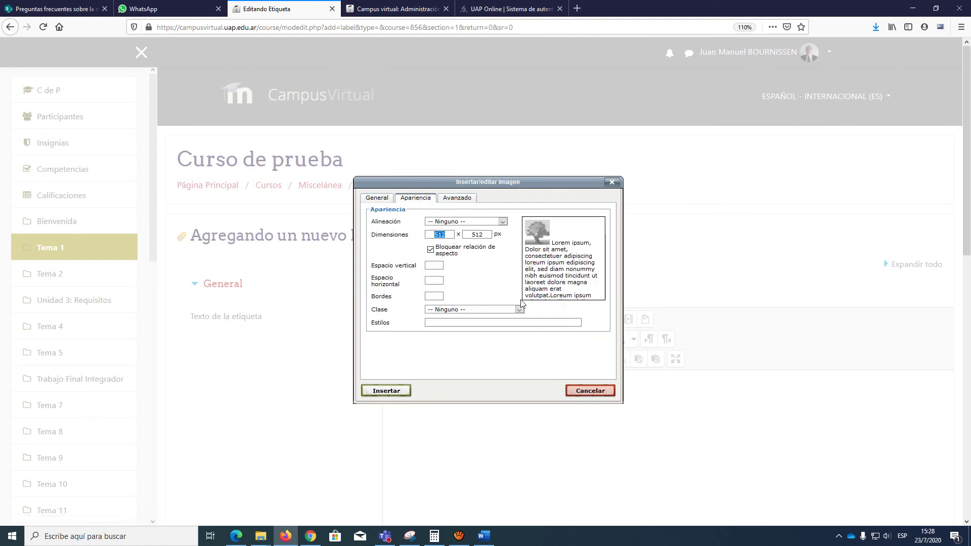
pyautogui.write('50')
pyautogui.click(447, 226)
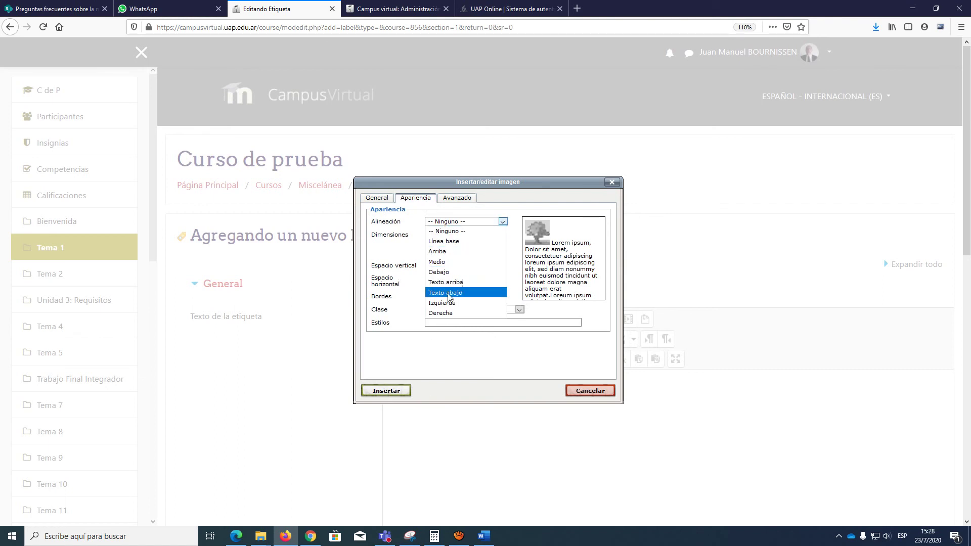
pyautogui.click(441, 312)
pyautogui.click(393, 392)
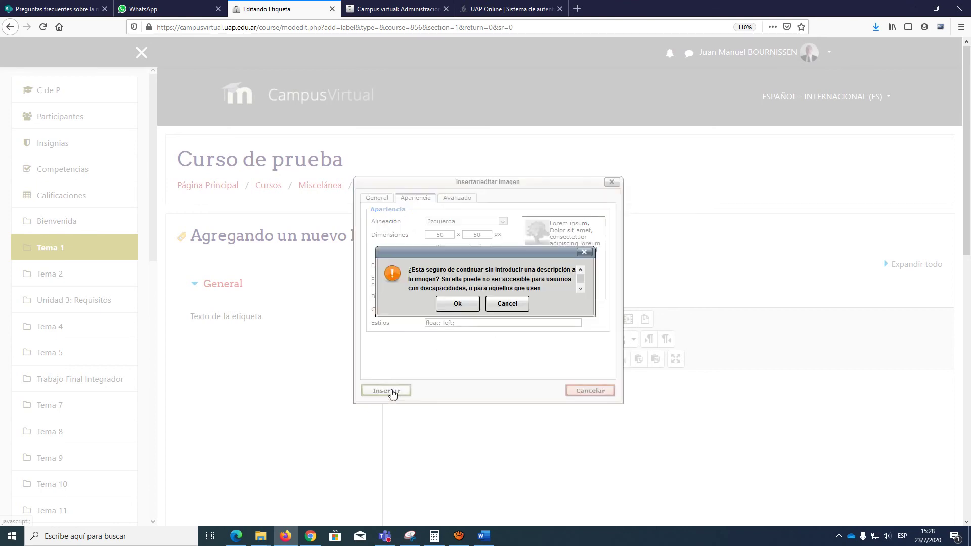
pyautogui.click(454, 307)
pyautogui.scroll(-10, 468, 427)
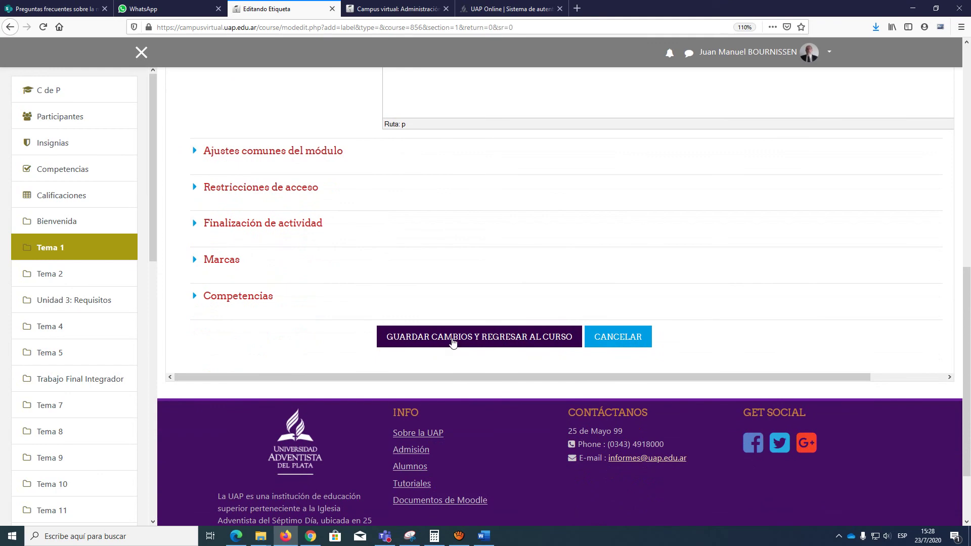
pyautogui.click(453, 339)
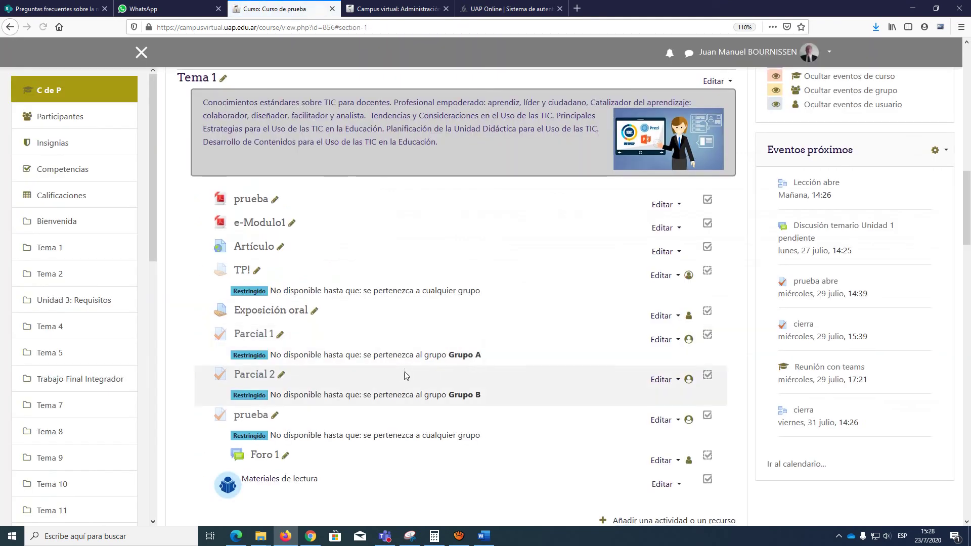
# - Move the "Materiales de lectura" label to the top of the Tema 1 items, above the prueba PDF
pyautogui.scroll(-2, 405, 373)
pyautogui.scroll(2, 231, 404)
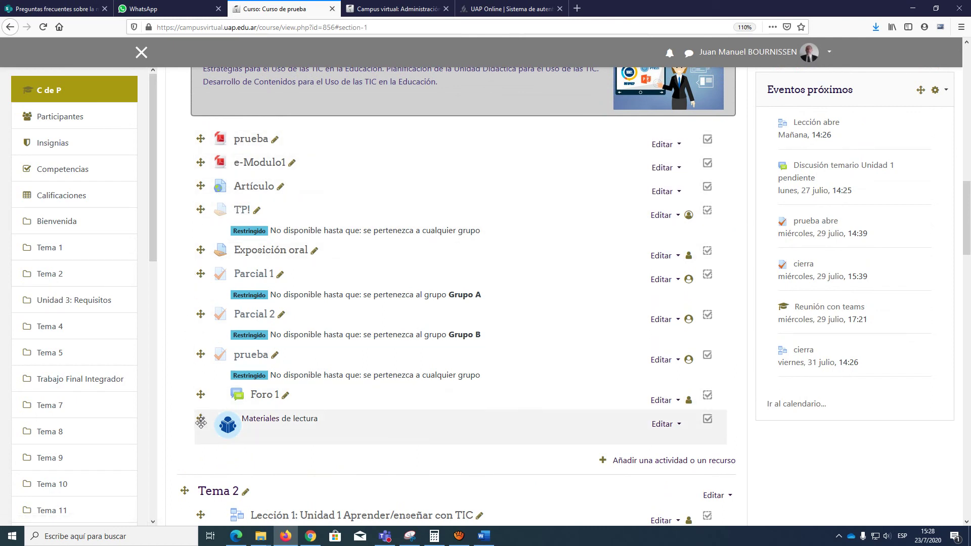
pyautogui.moveTo(202, 418); pyautogui.dragTo(190, 132)
pyautogui.moveTo(200, 354); pyautogui.dragTo(201, 144)
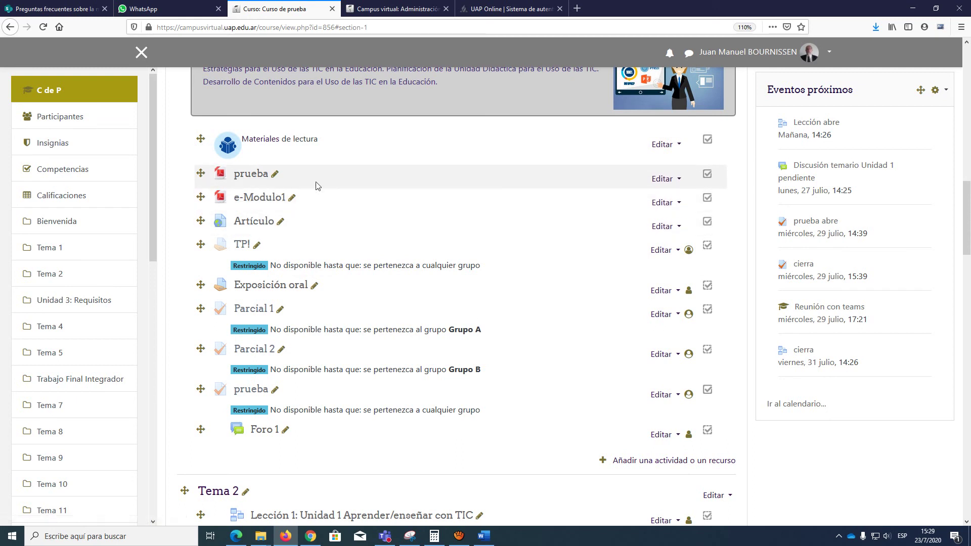
# - Indent the prueba PDF, e-Modulo1 and Artículo one level to the right under the reading label
pyautogui.click(678, 180)
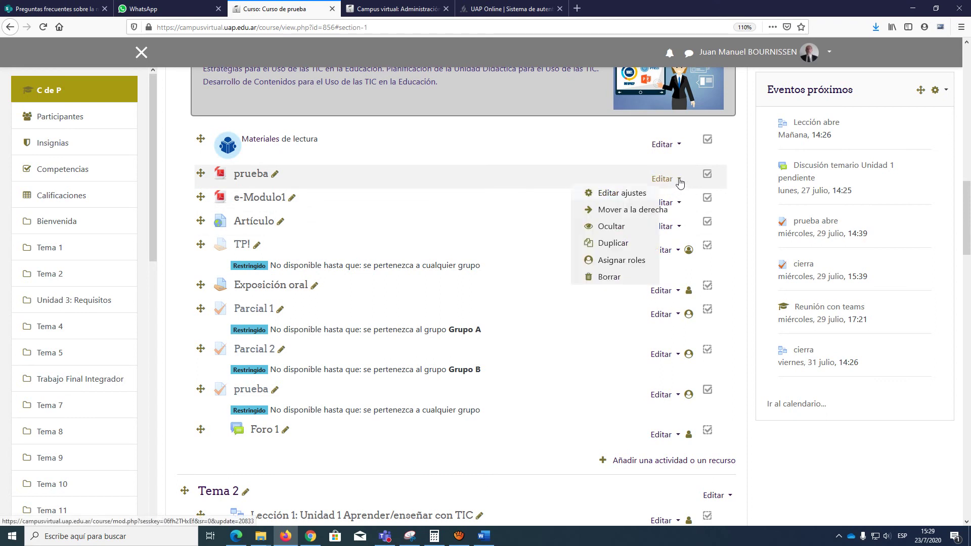
pyautogui.click(648, 211)
pyautogui.click(666, 201)
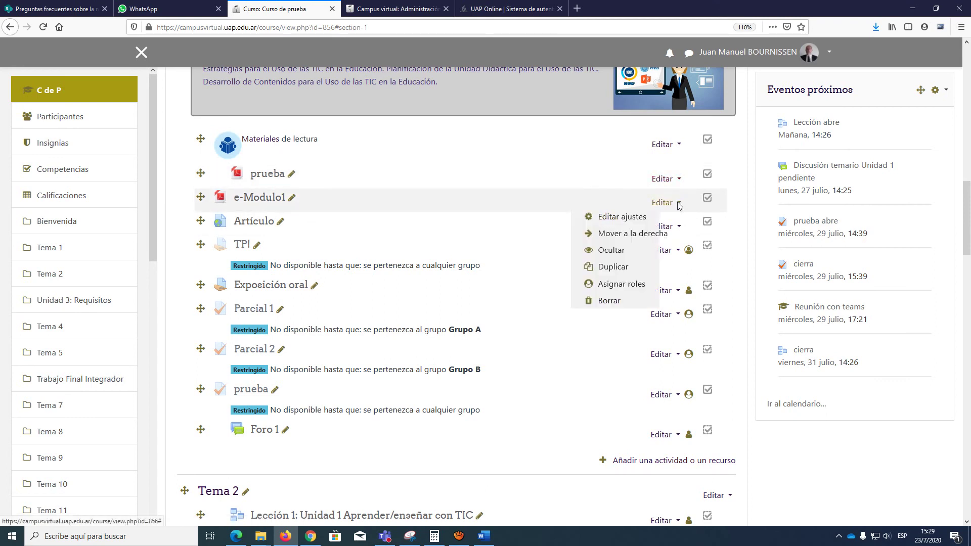
pyautogui.click(641, 232)
pyautogui.click(661, 227)
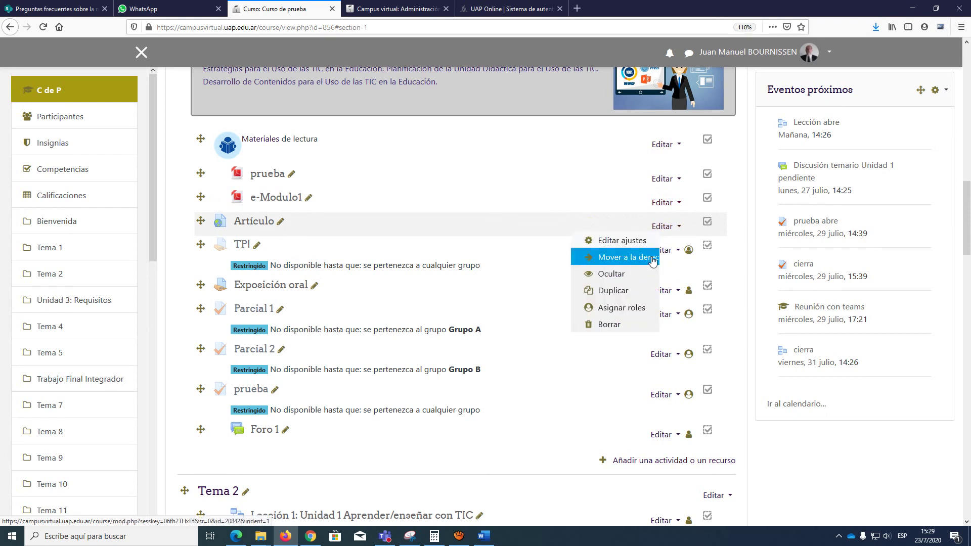
pyautogui.click(645, 259)
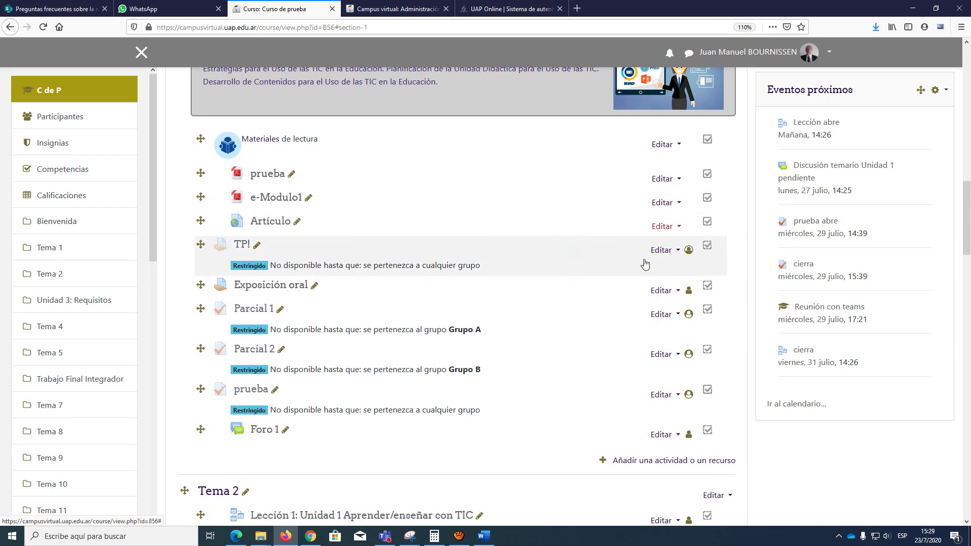
# - Indent the prueba PDF, e-Modulo1 and Artículo by a second level
pyautogui.click(663, 179)
pyautogui.click(655, 208)
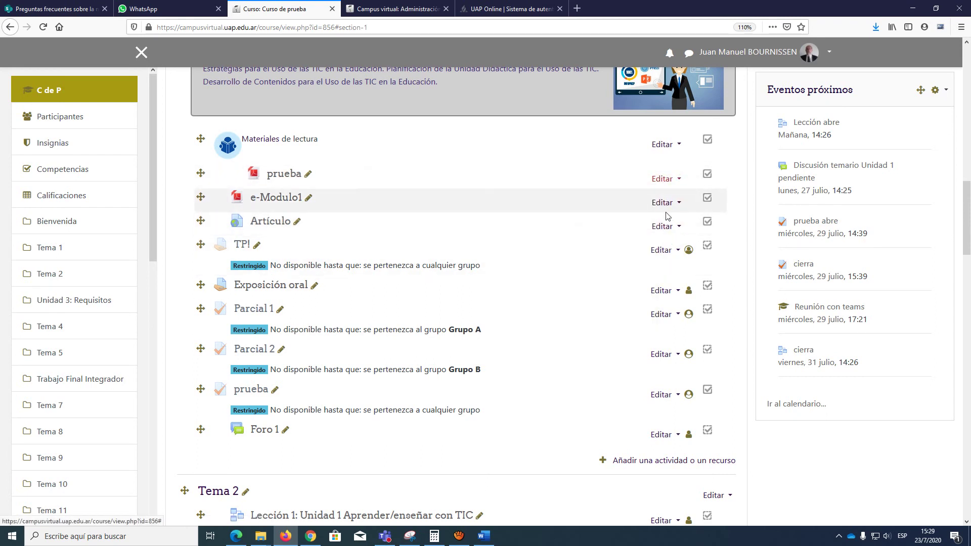
pyautogui.click(664, 202)
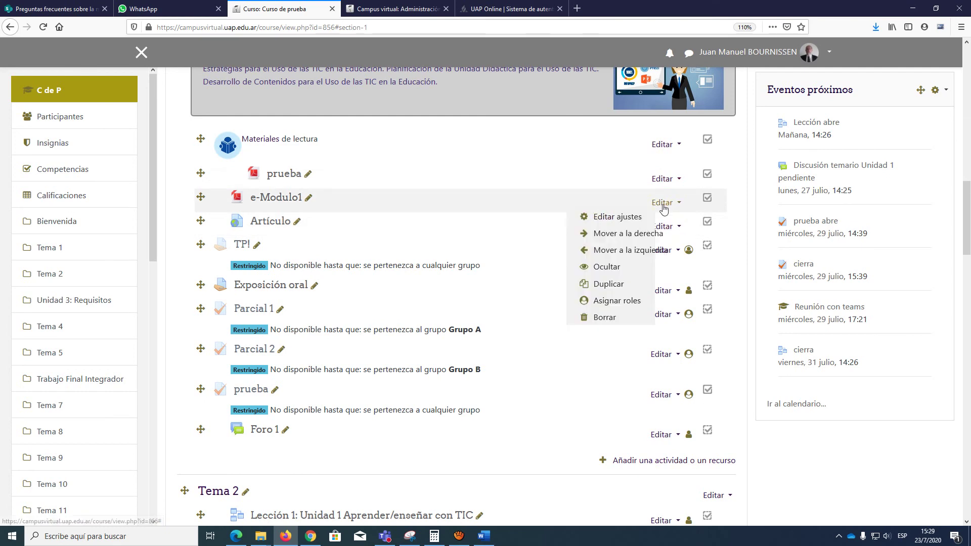
pyautogui.click(644, 228)
pyautogui.click(665, 226)
pyautogui.click(643, 257)
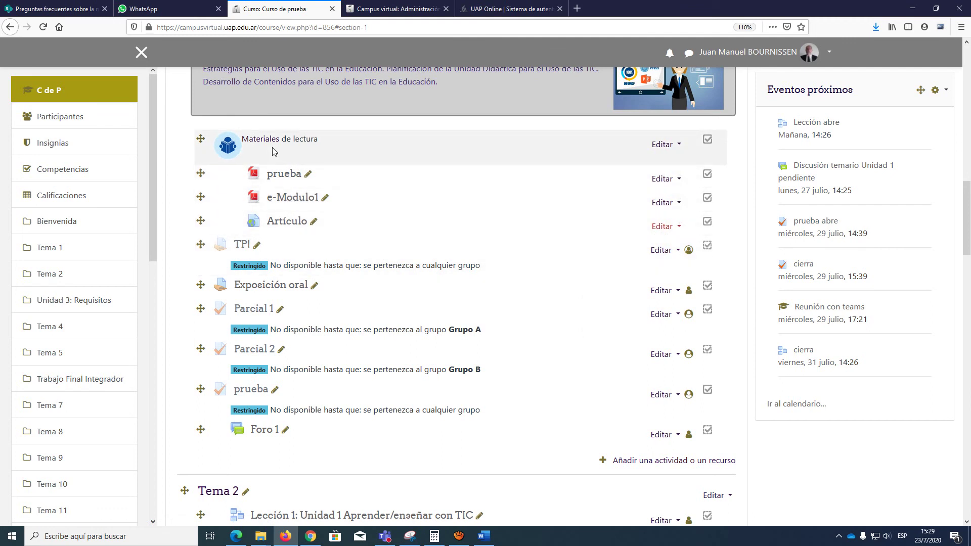
# - Format the "Materiales de lectura" label text as bold at size 4 (14pt) and save it back to the course
pyautogui.click(677, 149)
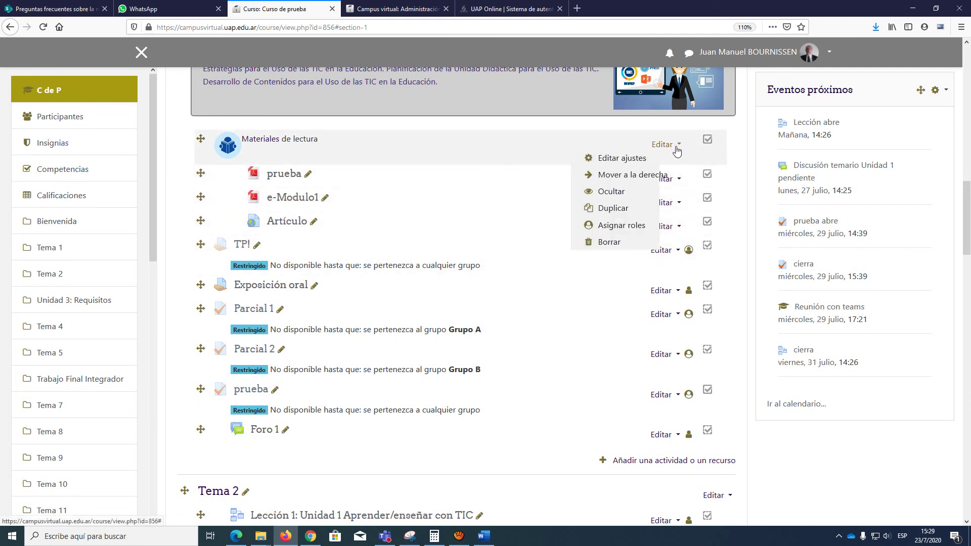
pyautogui.click(628, 160)
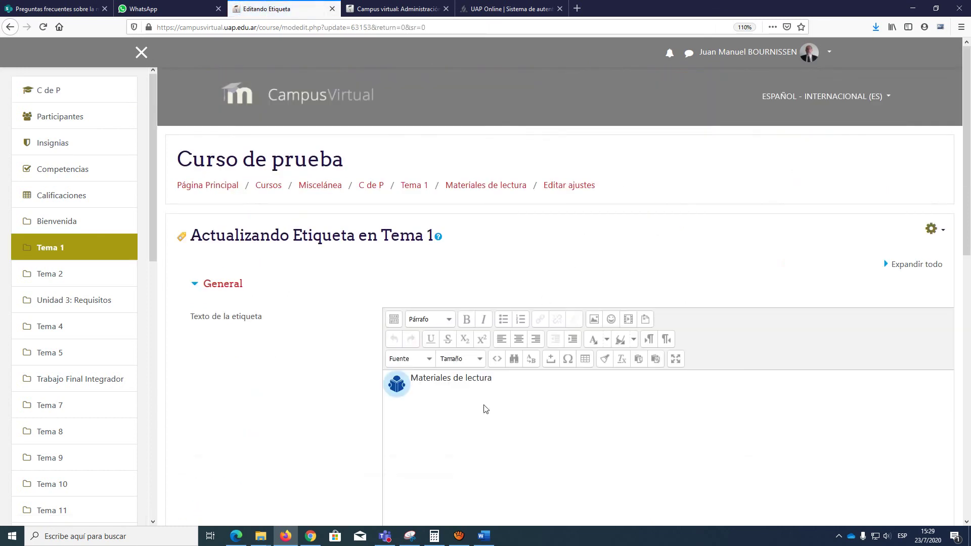
pyautogui.moveTo(502, 380); pyautogui.dragTo(414, 382)
pyautogui.click(396, 385)
pyautogui.moveTo(501, 380); pyautogui.dragTo(418, 383)
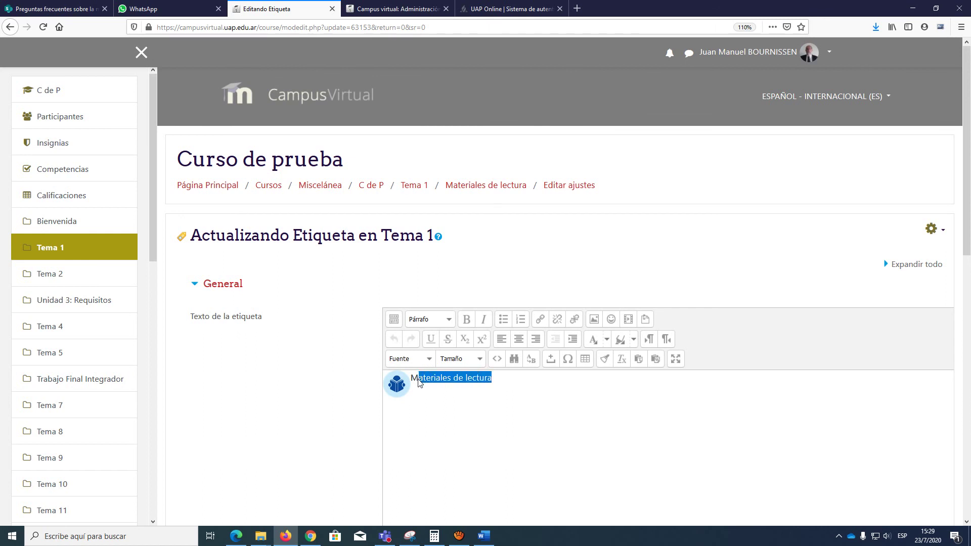
pyautogui.click(466, 319)
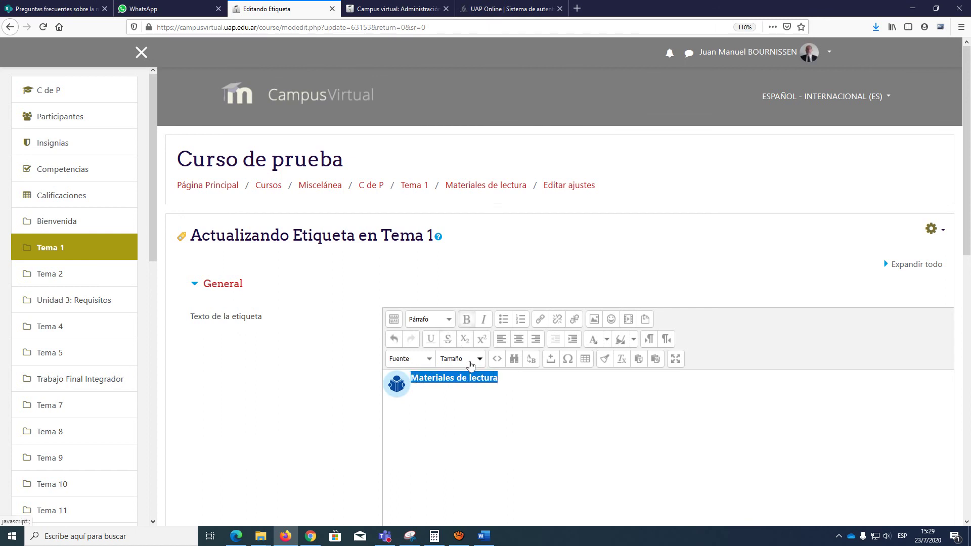
pyautogui.click(470, 360)
pyautogui.click(468, 411)
pyautogui.click(487, 433)
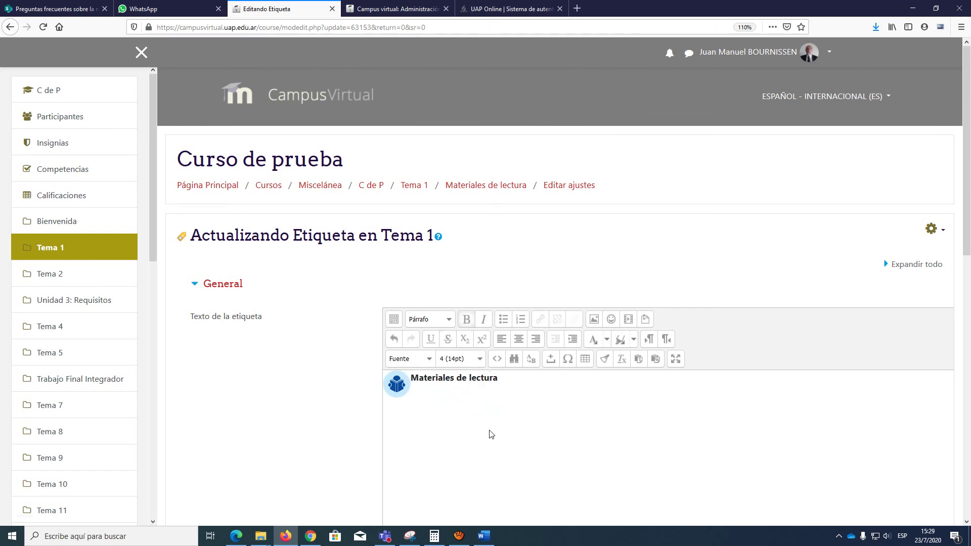
pyautogui.scroll(-10, 485, 424)
pyautogui.click(426, 285)
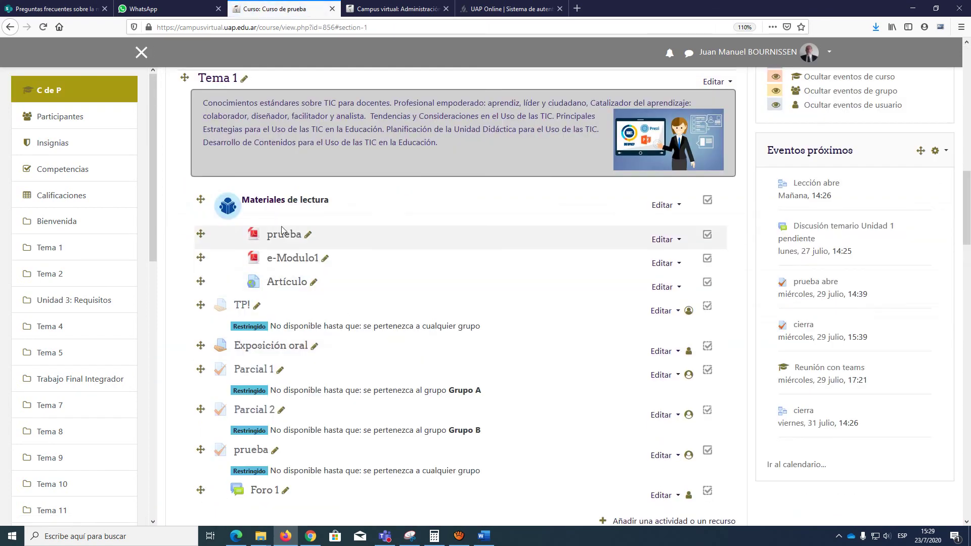
# - Start a new Etiqueta resource in Tema 1 with the label text "Evaluaciones"
pyautogui.scroll(-3, 282, 273)
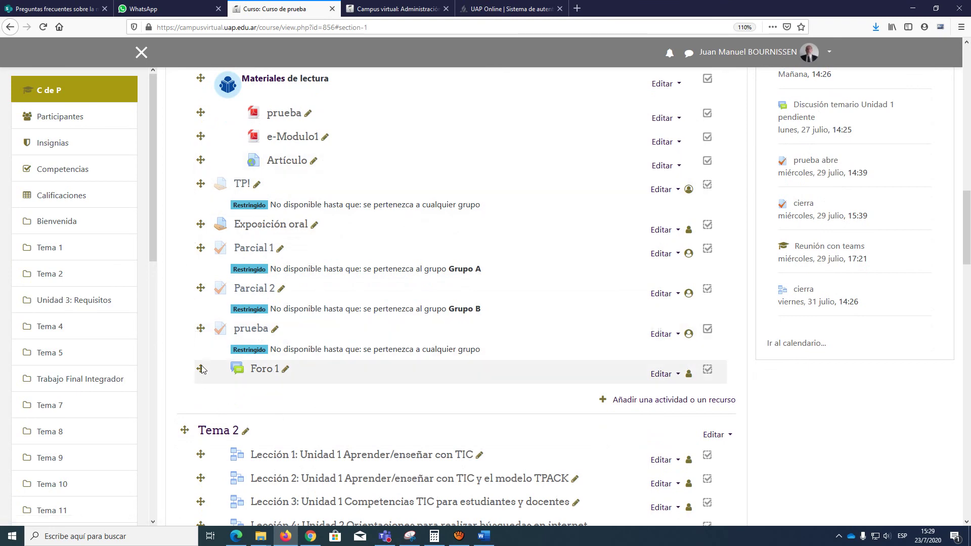
pyautogui.click(652, 401)
pyautogui.scroll(-5, 432, 353)
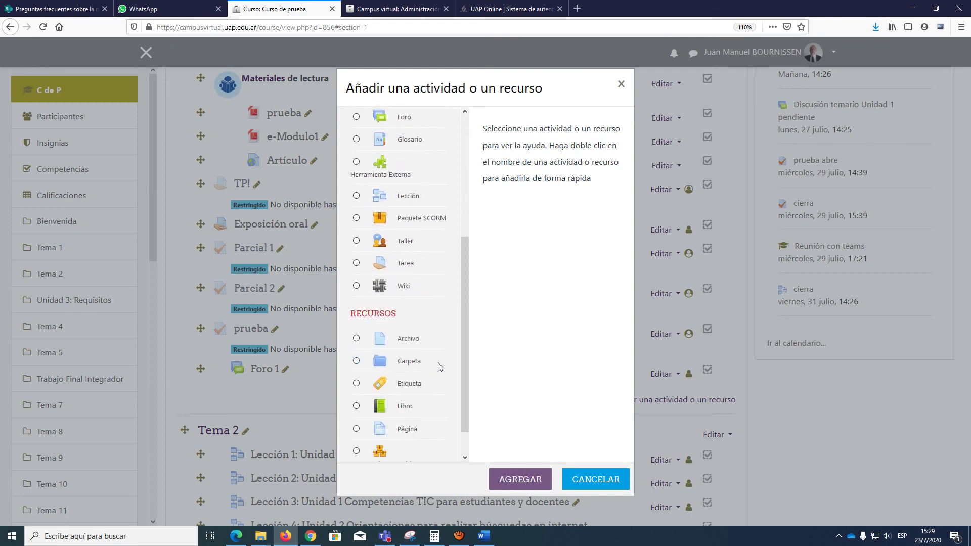
pyautogui.click(406, 351)
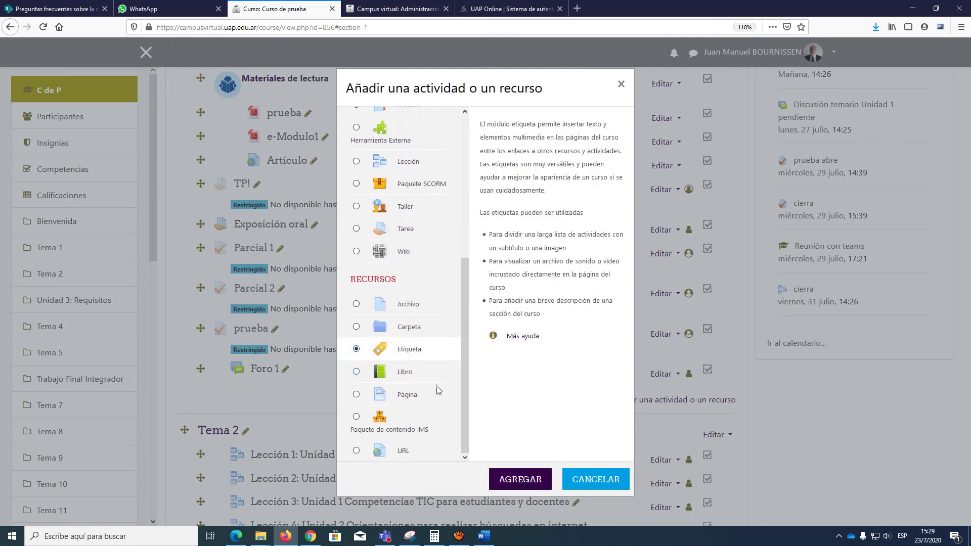
pyautogui.click(519, 479)
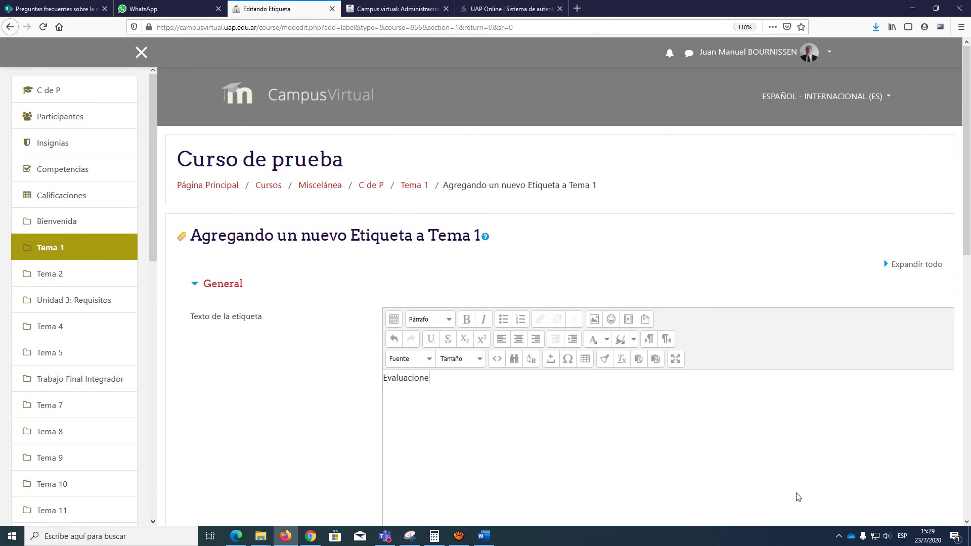
# - Format the "Evaluaciones" label text as bold at size 4 (14pt)
pyautogui.moveTo(449, 380); pyautogui.dragTo(380, 377)
pyautogui.click(466, 319)
pyautogui.click(464, 363)
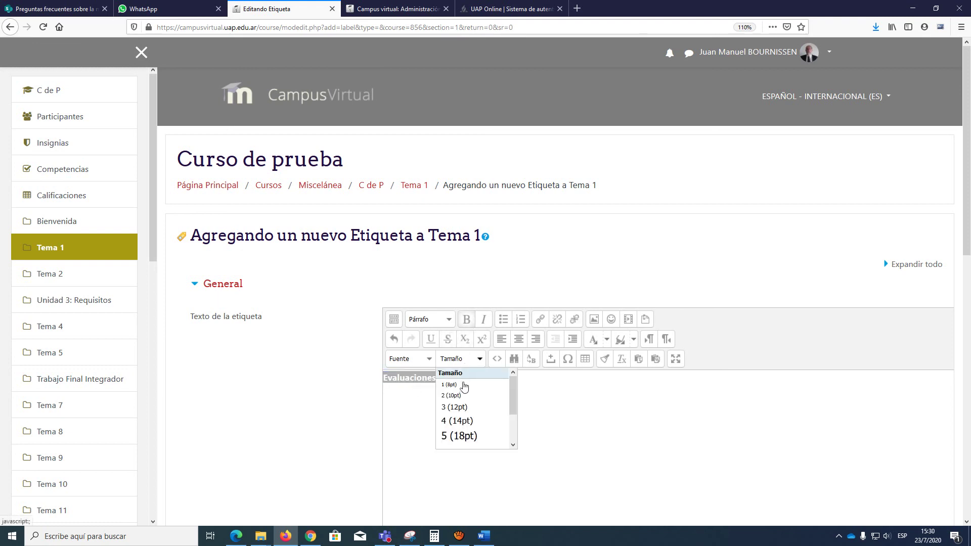
pyautogui.click(462, 421)
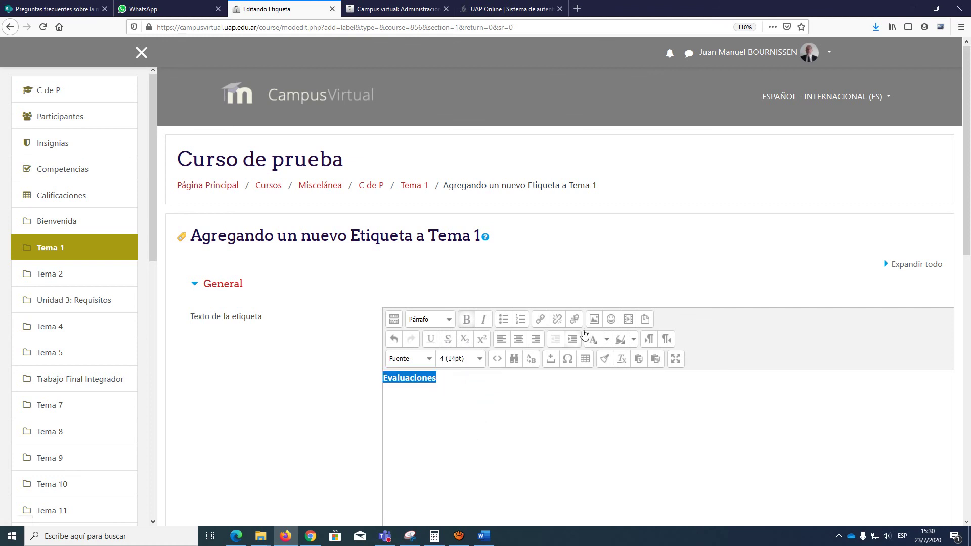
# - Upload admision.jpg from the Iconos folder as the image for the new label
pyautogui.click(594, 318)
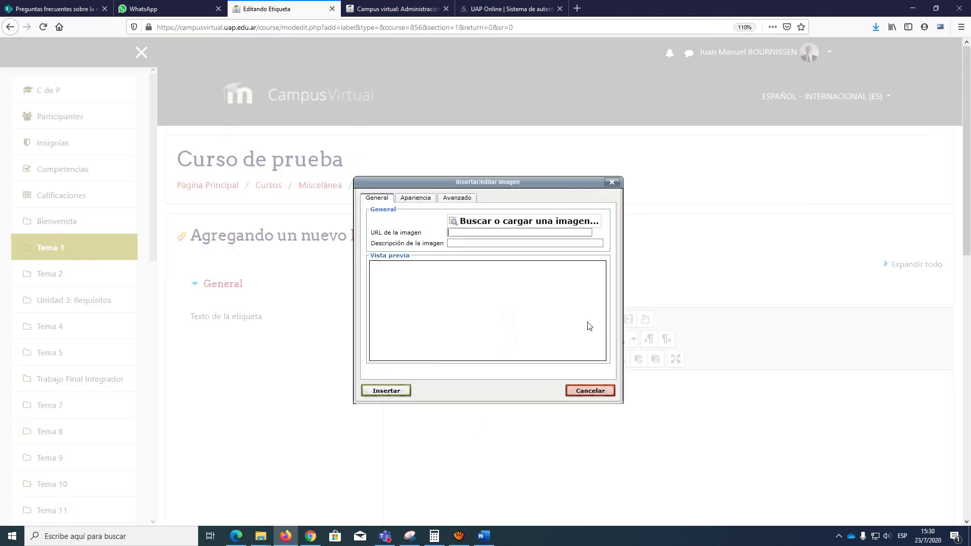
pyautogui.click(478, 224)
pyautogui.click(406, 252)
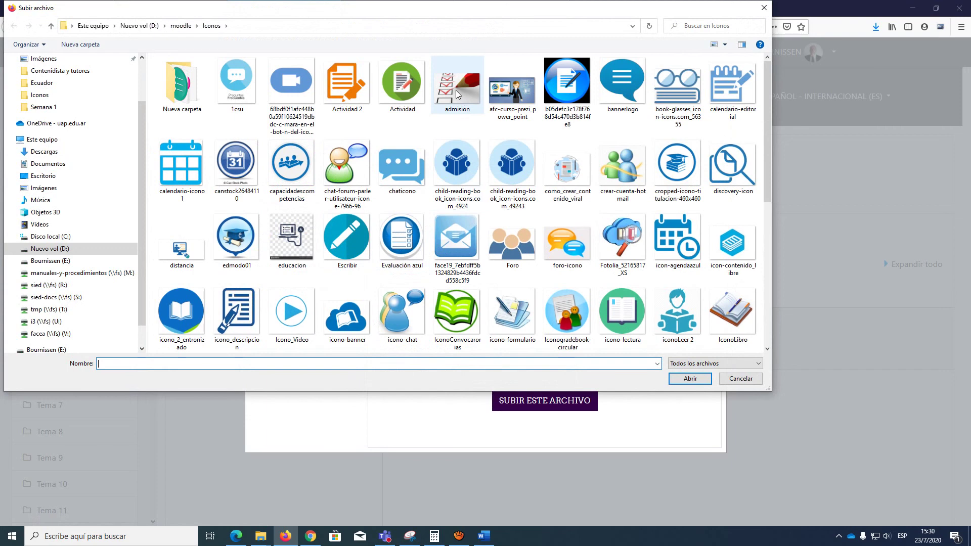
pyautogui.scroll(-5, 493, 230)
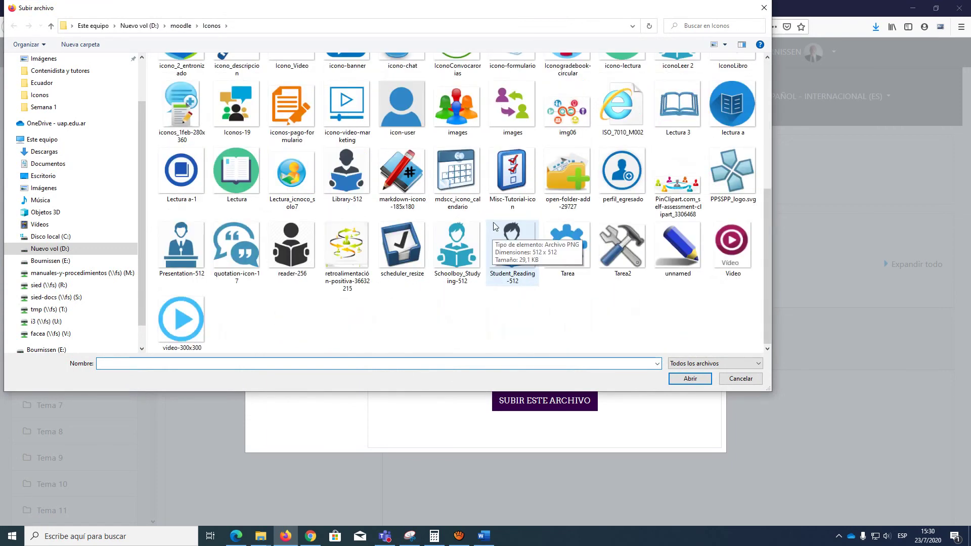
pyautogui.scroll(5, 492, 226)
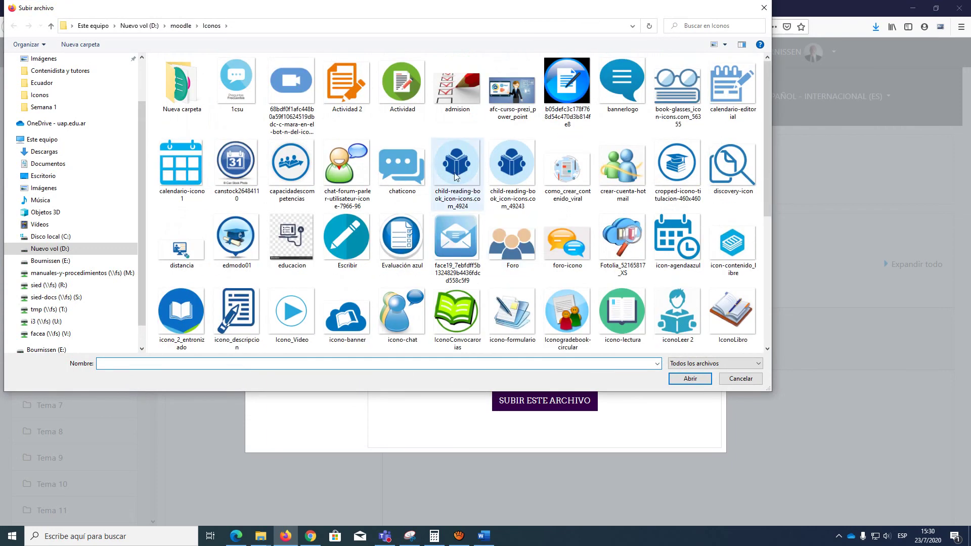
pyautogui.click(457, 90)
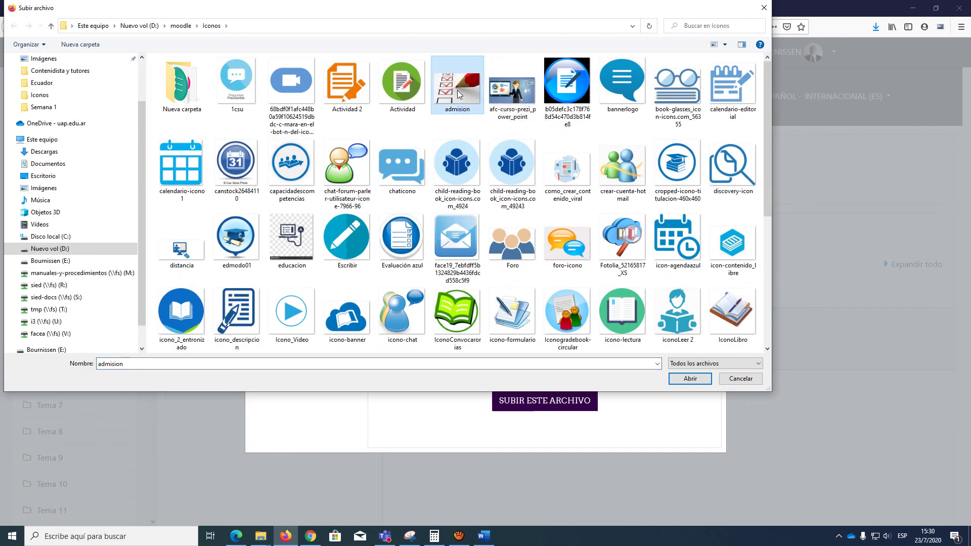
pyautogui.click(690, 380)
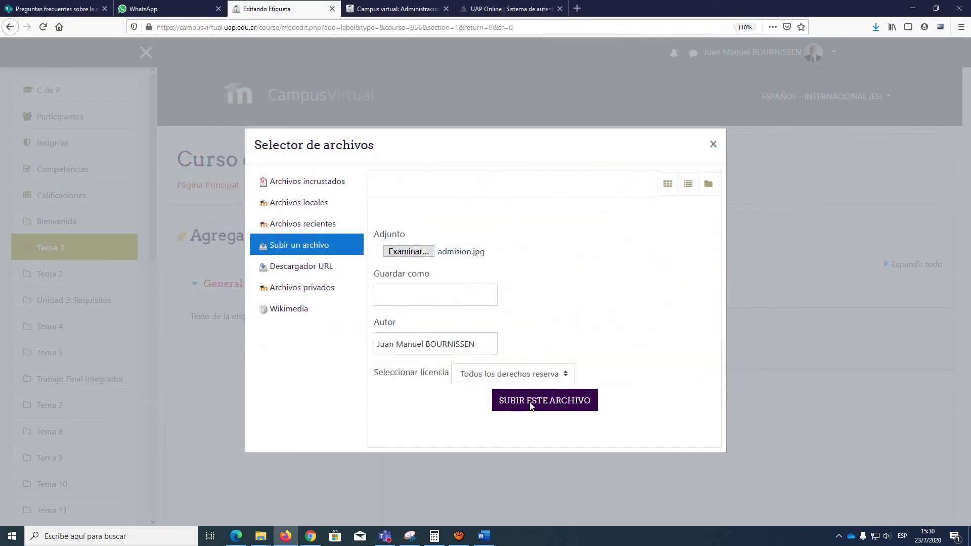
pyautogui.click(530, 407)
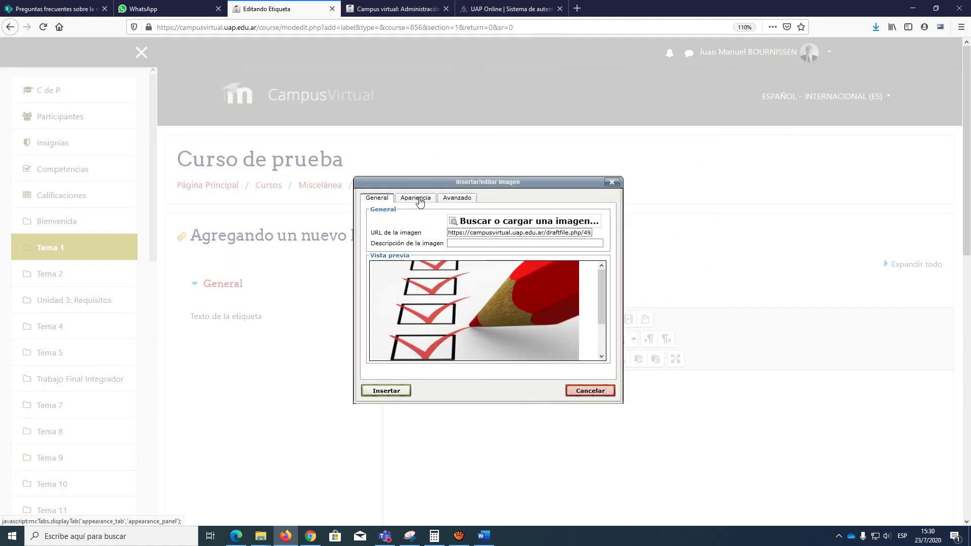
# - Set the image width to 50 px with locked proportions and Izquierda alignment, and insert it without a description
pyautogui.click(419, 200)
pyautogui.doubleClick(439, 234)
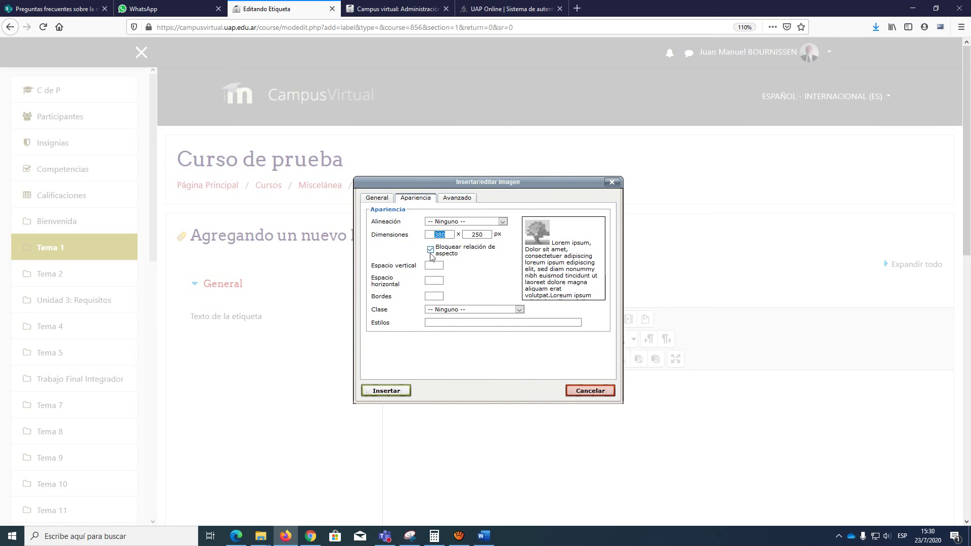
pyautogui.write('50')
pyautogui.click(475, 273)
pyautogui.click(469, 224)
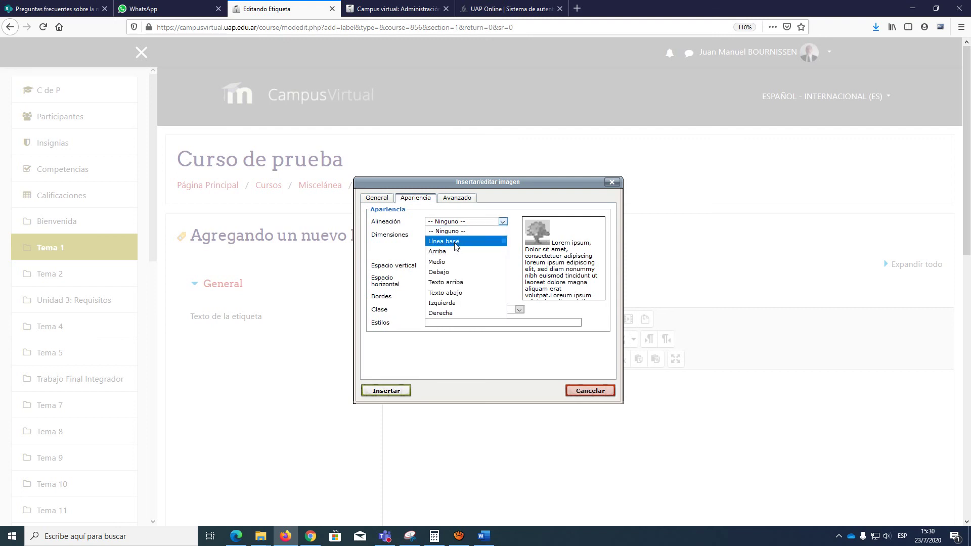
pyautogui.click(447, 306)
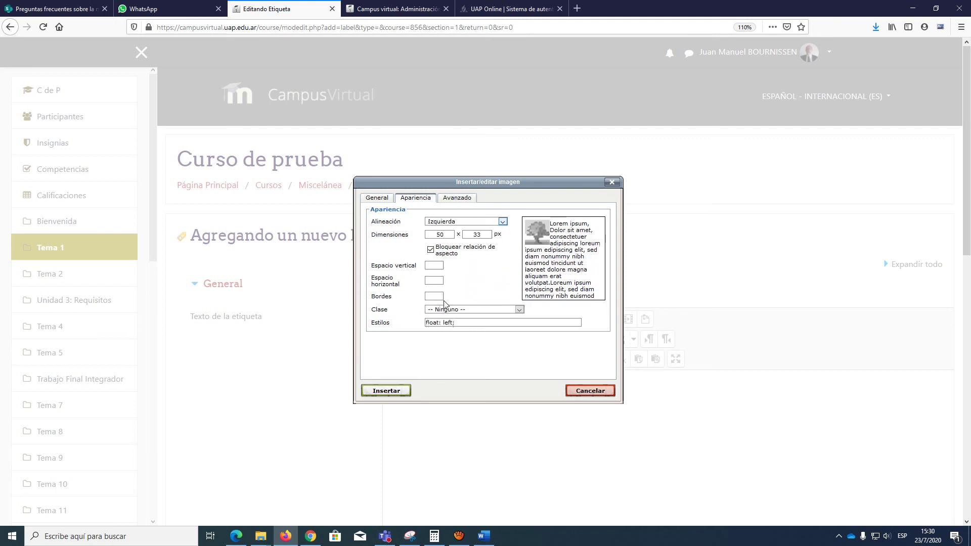
pyautogui.click(384, 390)
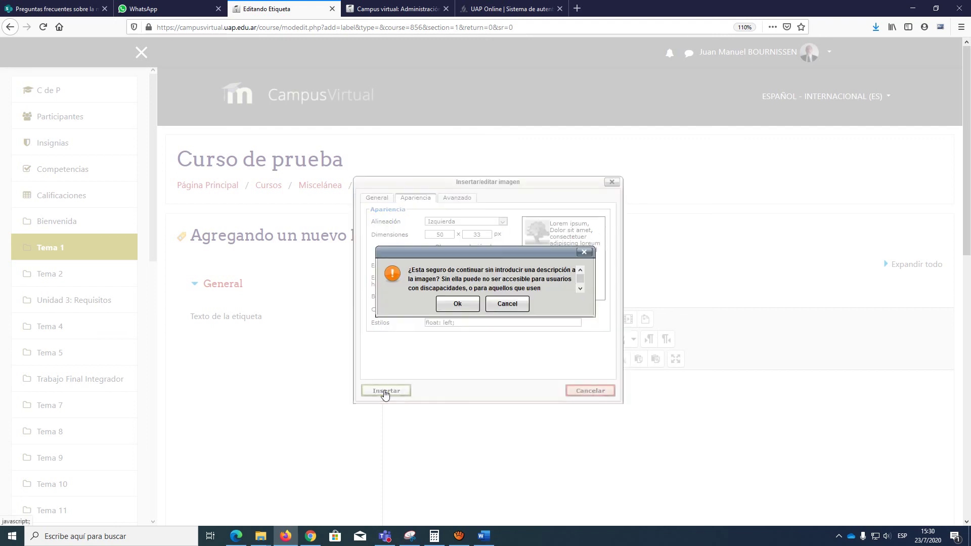
pyautogui.click(457, 304)
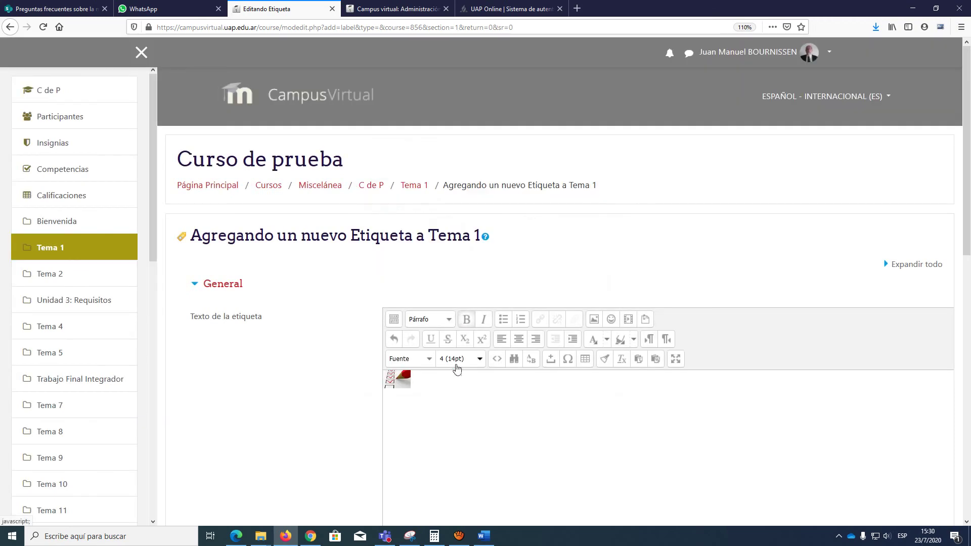
# - Enter "Evaluaciones" in bold beside the icon and save the label back to the course
pyautogui.scroll(-3, 442, 387)
pyautogui.scroll(2, 481, 435)
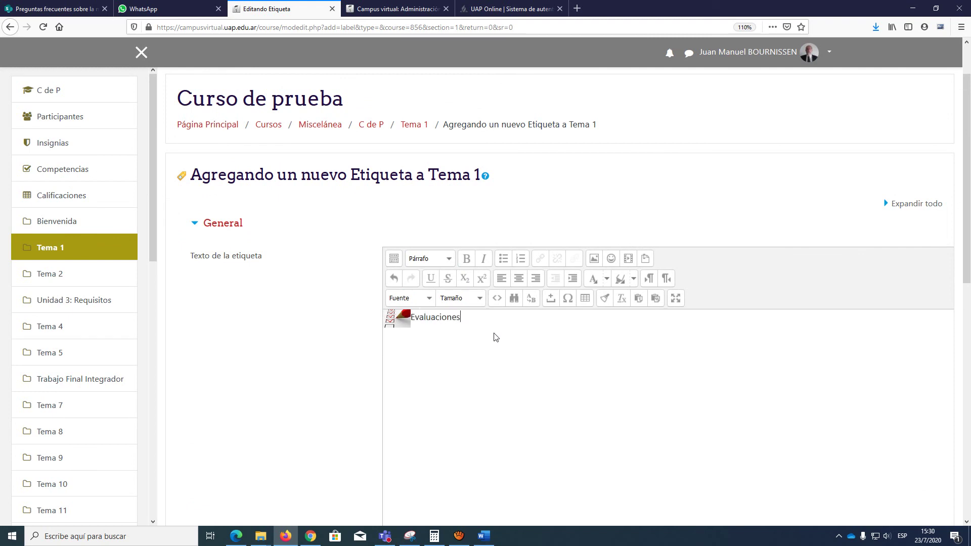
pyautogui.moveTo(474, 317); pyautogui.dragTo(409, 317)
pyautogui.click(462, 259)
pyautogui.click(443, 393)
pyautogui.scroll(-6, 451, 386)
pyautogui.scroll(-3, 463, 344)
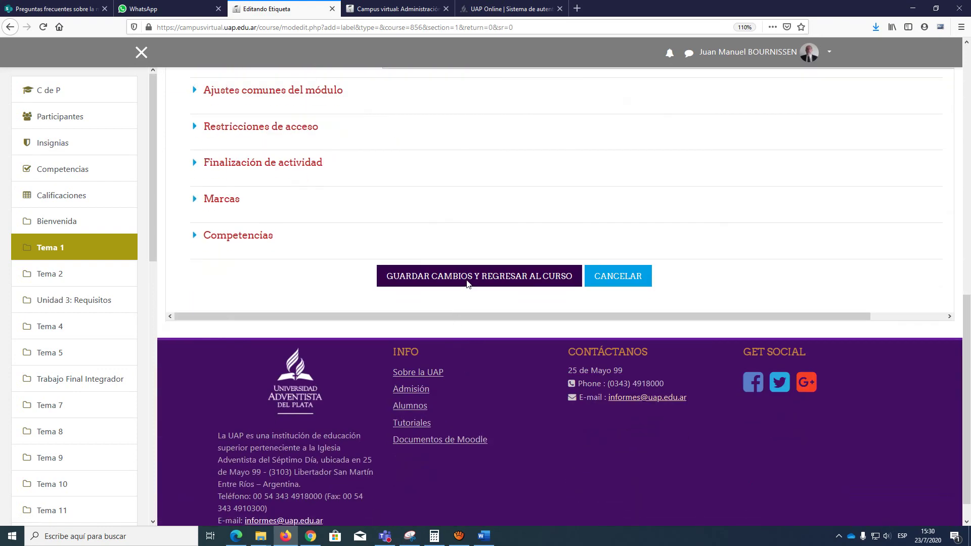
pyautogui.click(467, 283)
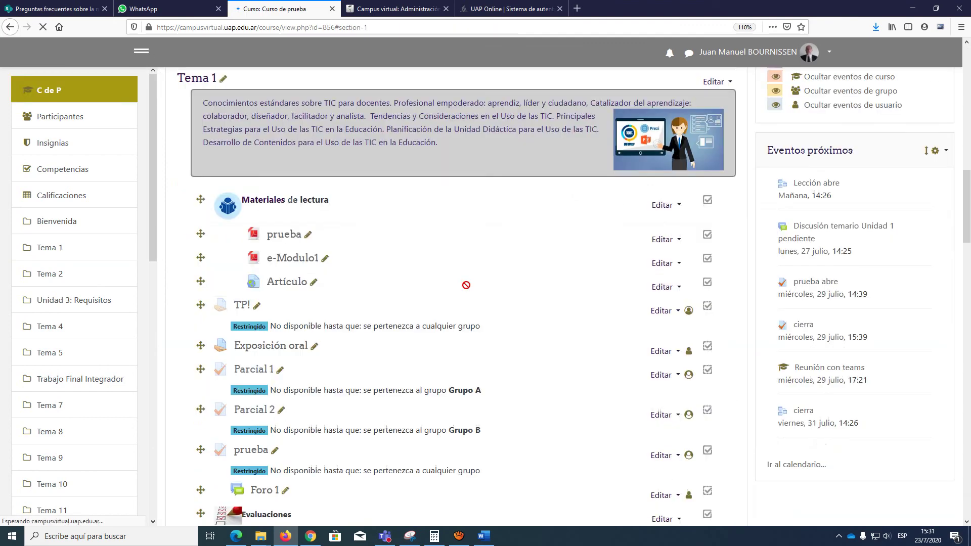
# - Move the "Evaluaciones" label to between Artículo and TP! in Tema 1
pyautogui.scroll(-4, 459, 310)
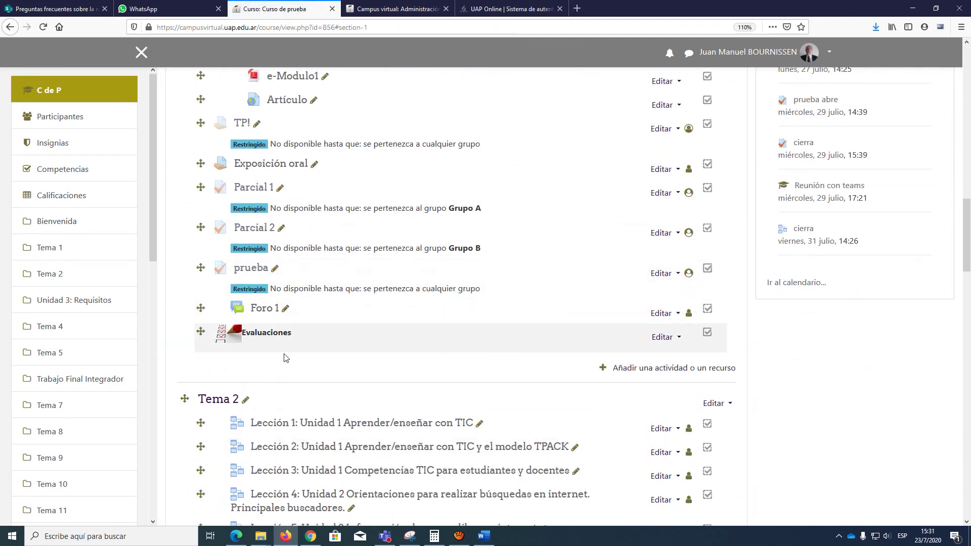
pyautogui.scroll(1, 262, 440)
pyautogui.moveTo(197, 398); pyautogui.dragTo(197, 194)
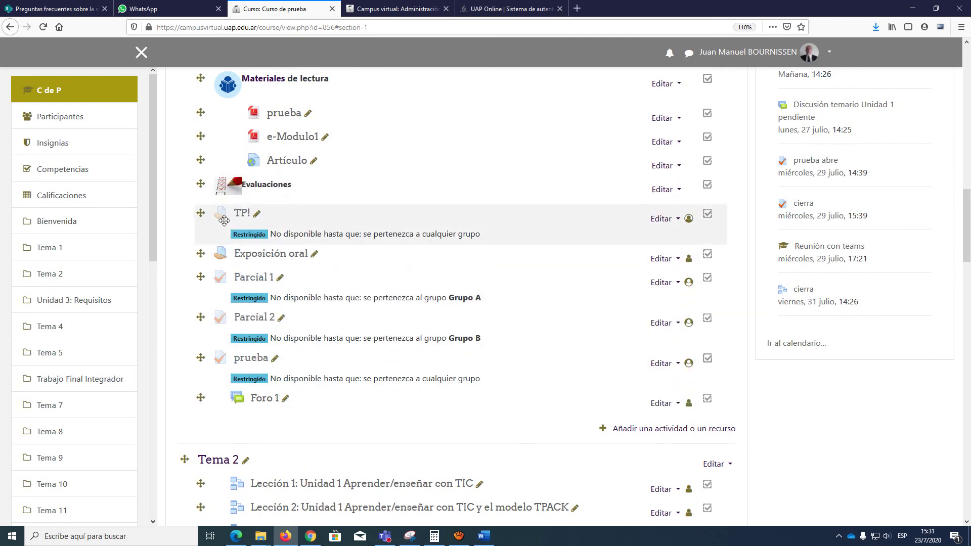
# - Indent TP! and Exposición oral two levels to the right under the "Evaluaciones" label
pyautogui.click(662, 219)
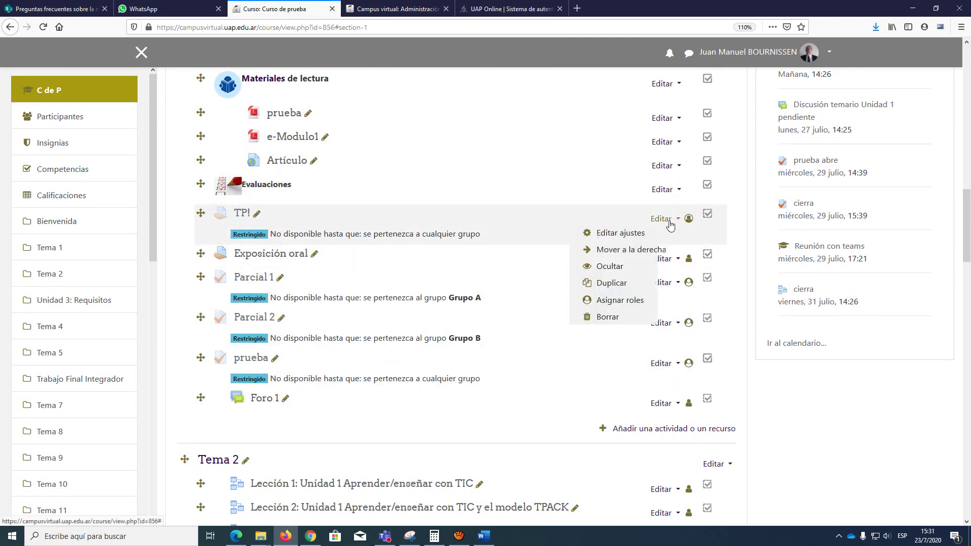
pyautogui.click(627, 251)
pyautogui.click(660, 219)
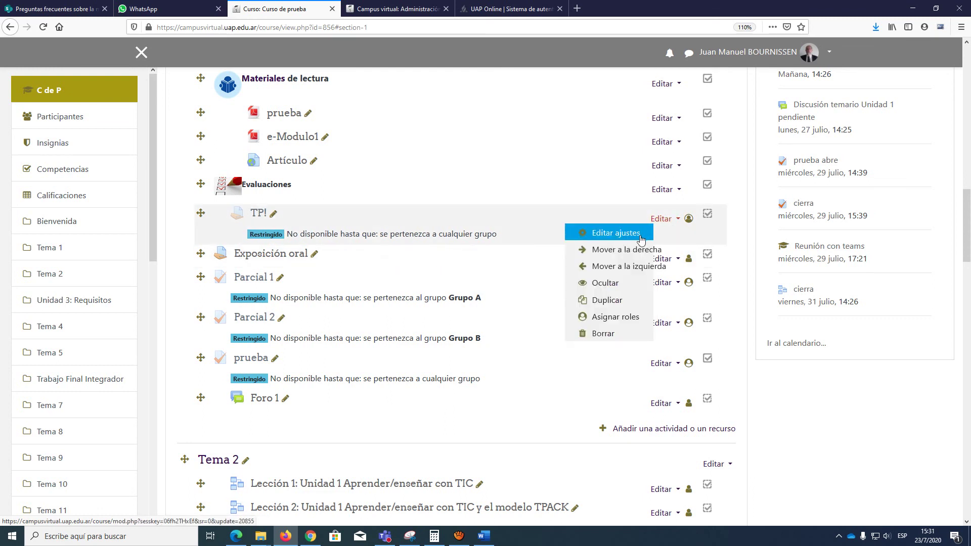
pyautogui.click(625, 250)
pyautogui.click(677, 264)
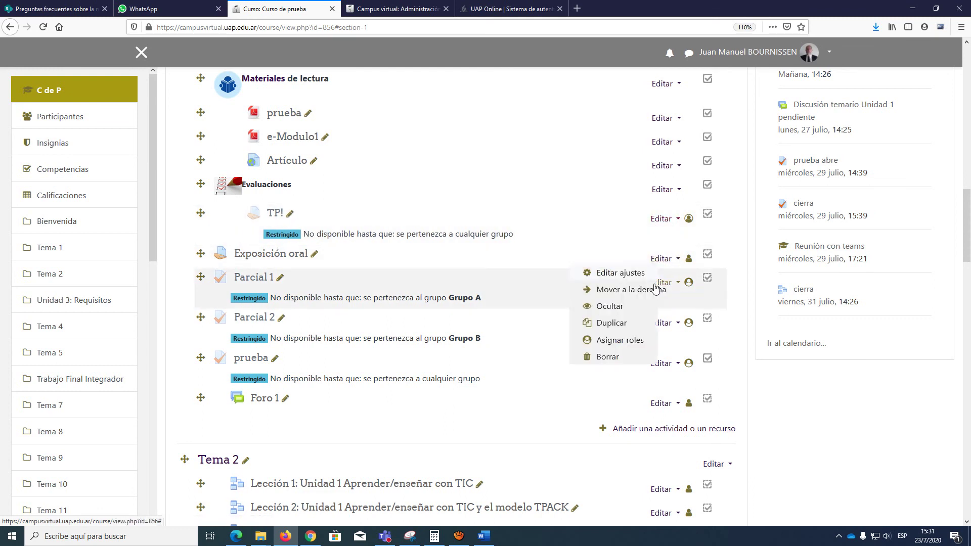
pyautogui.click(642, 288)
pyautogui.click(663, 261)
pyautogui.click(629, 289)
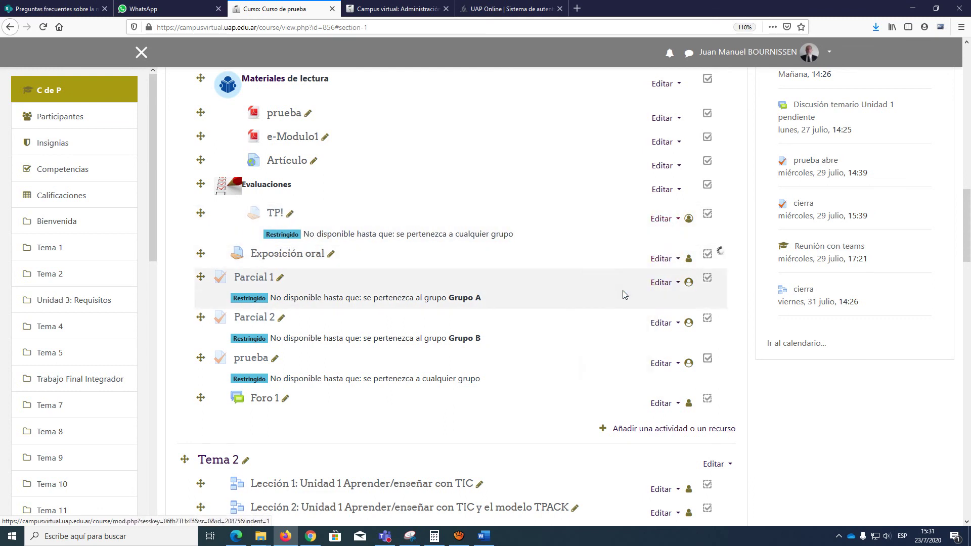
# - Indent Parcial 1 and Parcial 2 two levels to the right under the "Evaluaciones" label
pyautogui.click(664, 286)
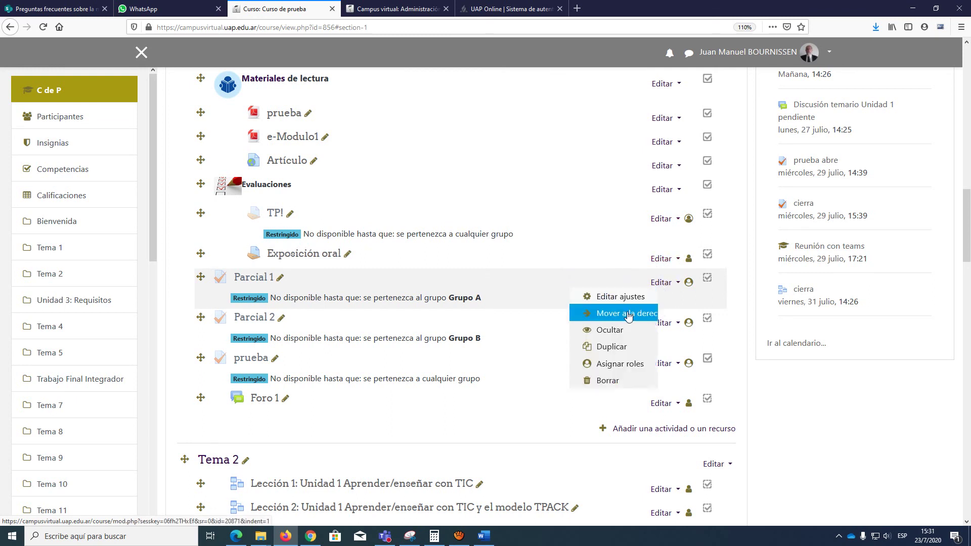
pyautogui.click(635, 313)
pyautogui.click(664, 285)
pyautogui.click(628, 313)
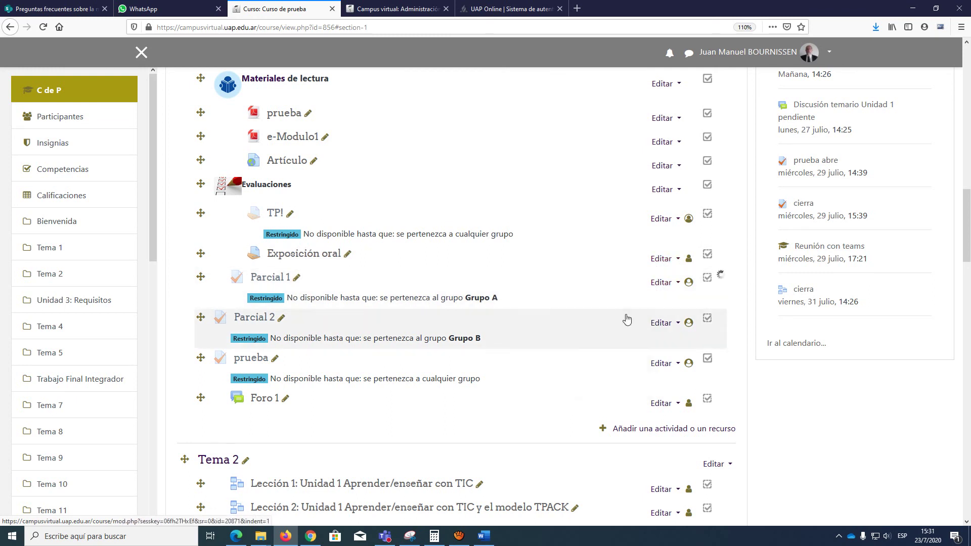
pyautogui.click(657, 323)
pyautogui.click(623, 355)
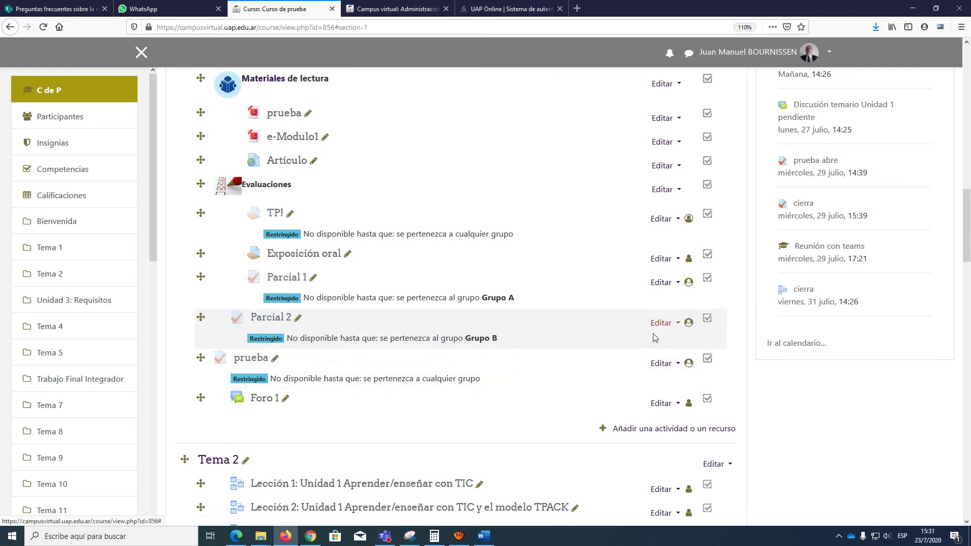
pyautogui.click(663, 325)
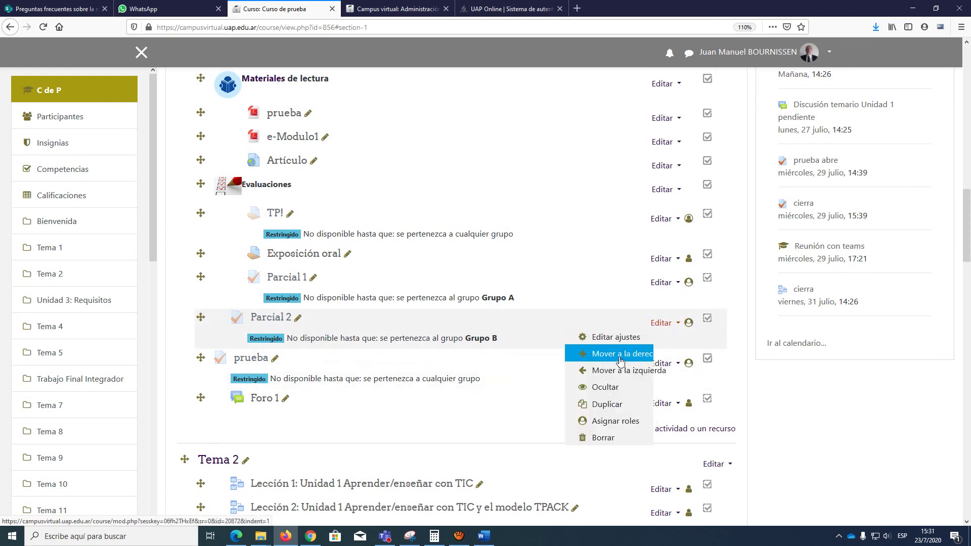
pyautogui.click(621, 357)
# - Indent the prueba quiz below Parcial 2 two levels to the right
pyautogui.click(662, 363)
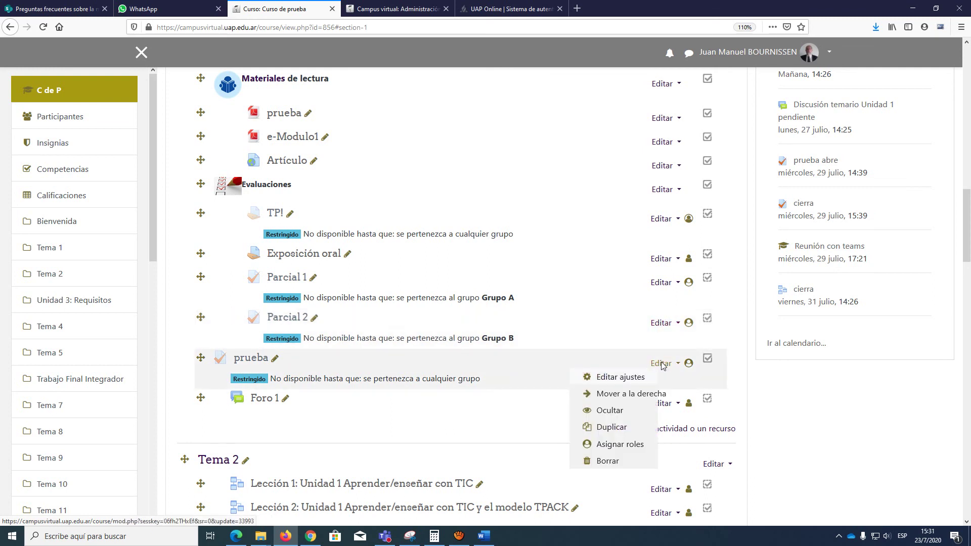
pyautogui.click(627, 393)
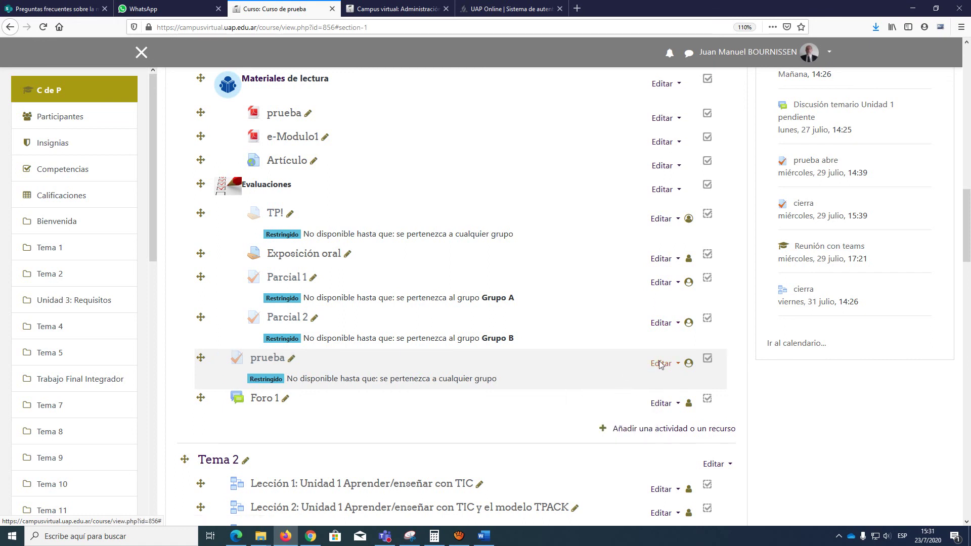
pyautogui.click(663, 370)
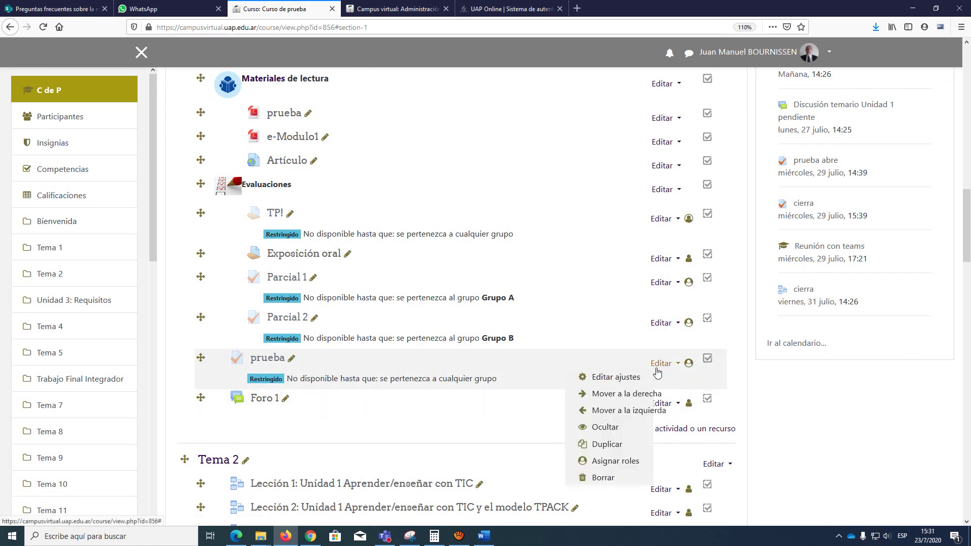
pyautogui.click(626, 393)
pyautogui.scroll(2, 299, 204)
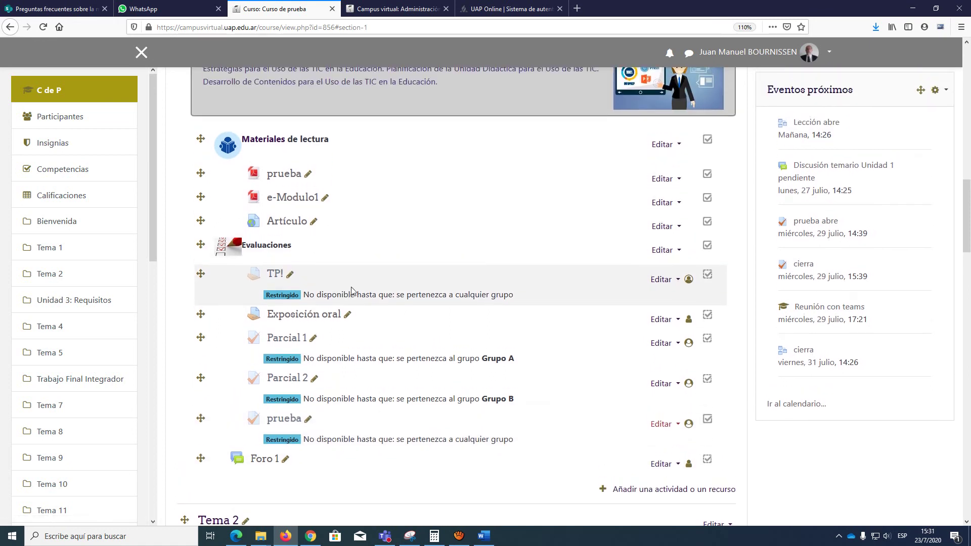
pyautogui.scroll(2, 229, 297)
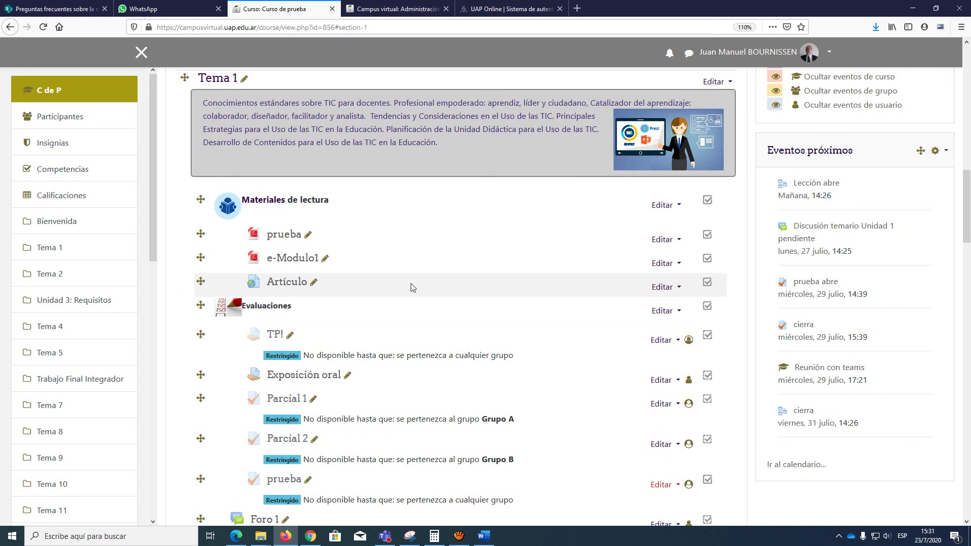
pyautogui.scroll(-4, 263, 394)
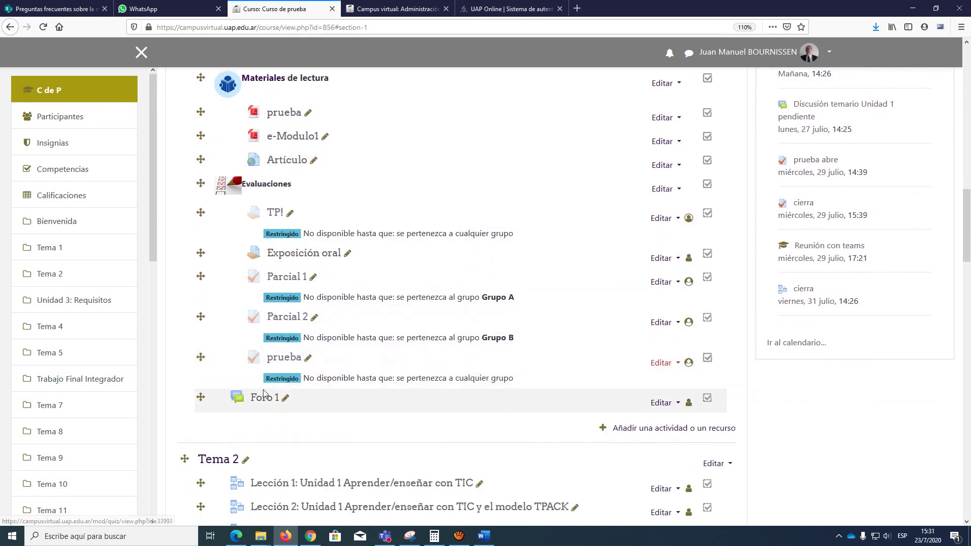
pyautogui.scroll(-2, 263, 393)
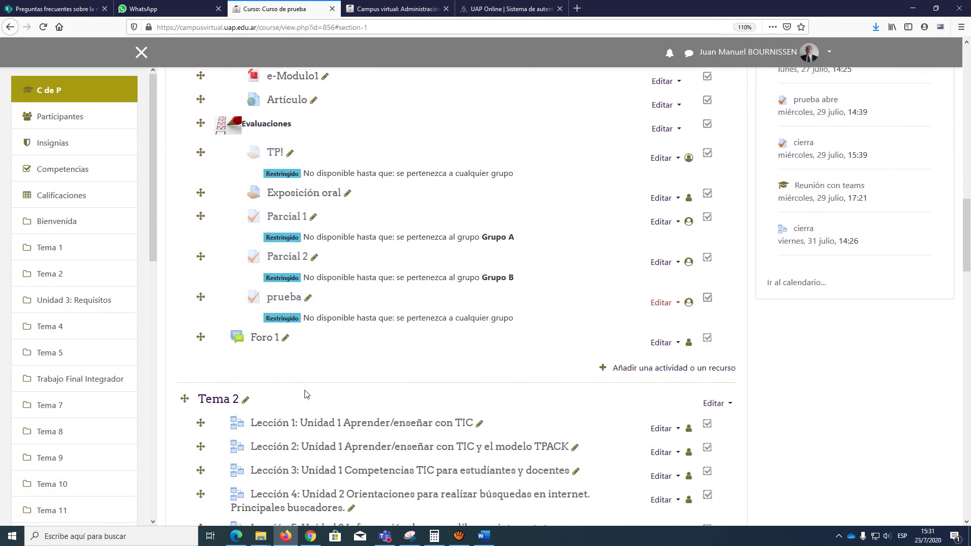